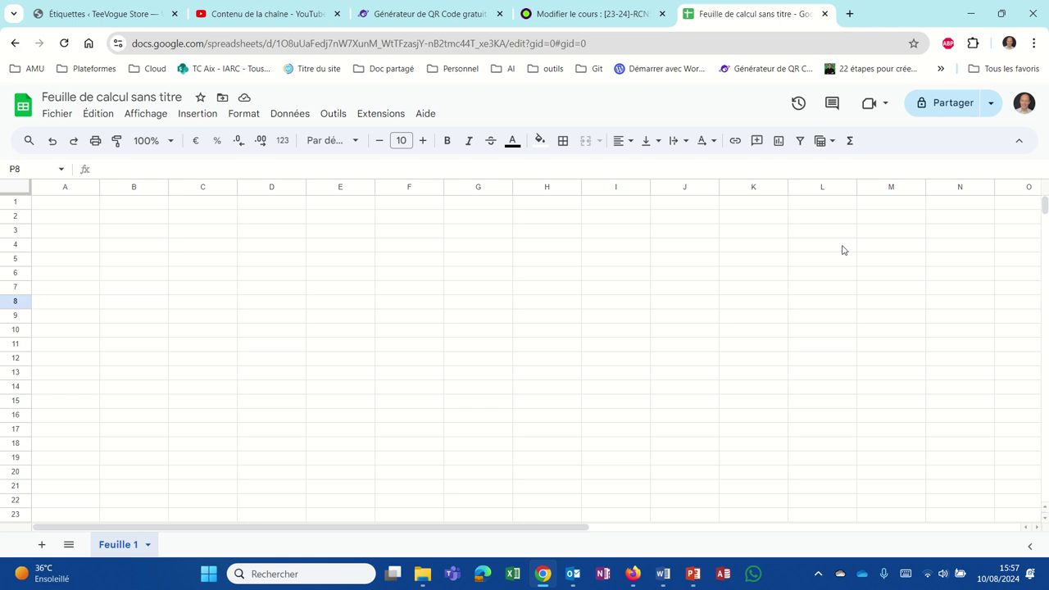
- Type the label 'Taux de TVA' into L7 and the rate 20% into M7
{"action": "left_click", "coordinate": [897, 289]}
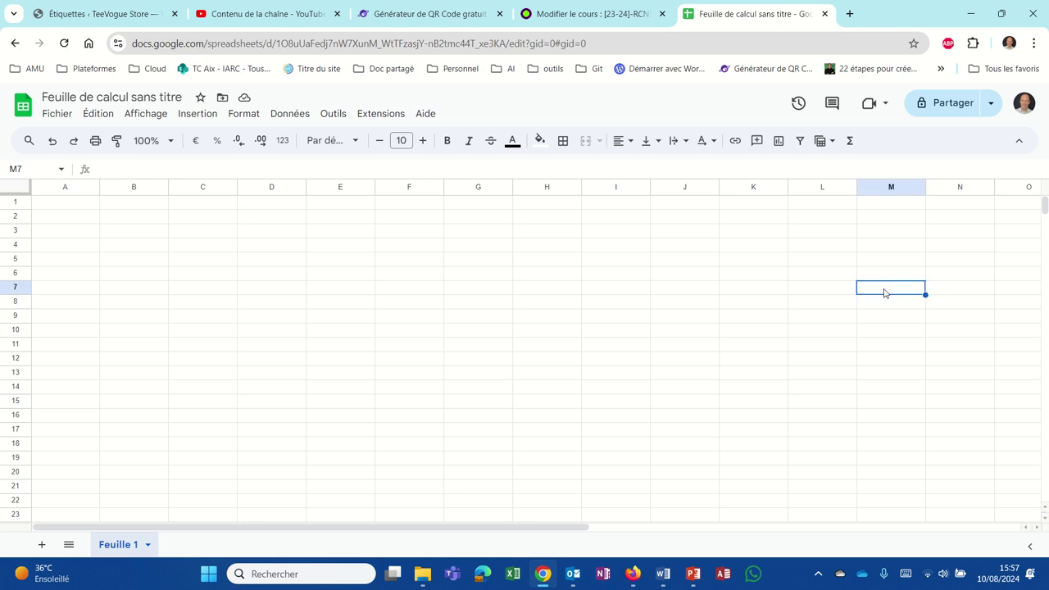
{"action": "key", "text": "Left"}
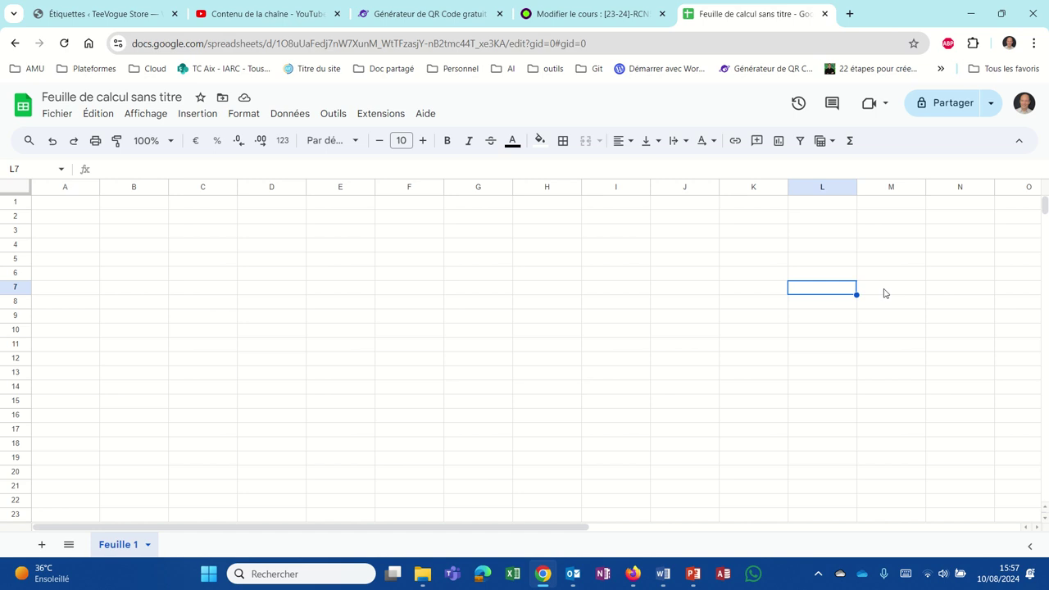
{"action": "type", "text": "Taux de T"}
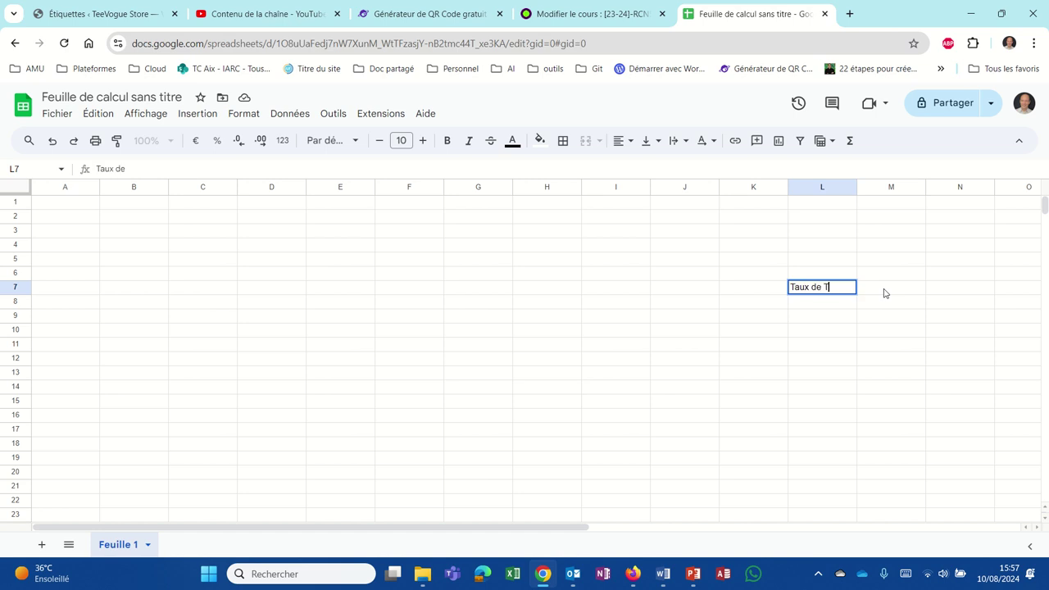
{"action": "type", "text": "VA"}
{"action": "left_click", "coordinate": [883, 291]}
{"action": "type", "text": "2"}
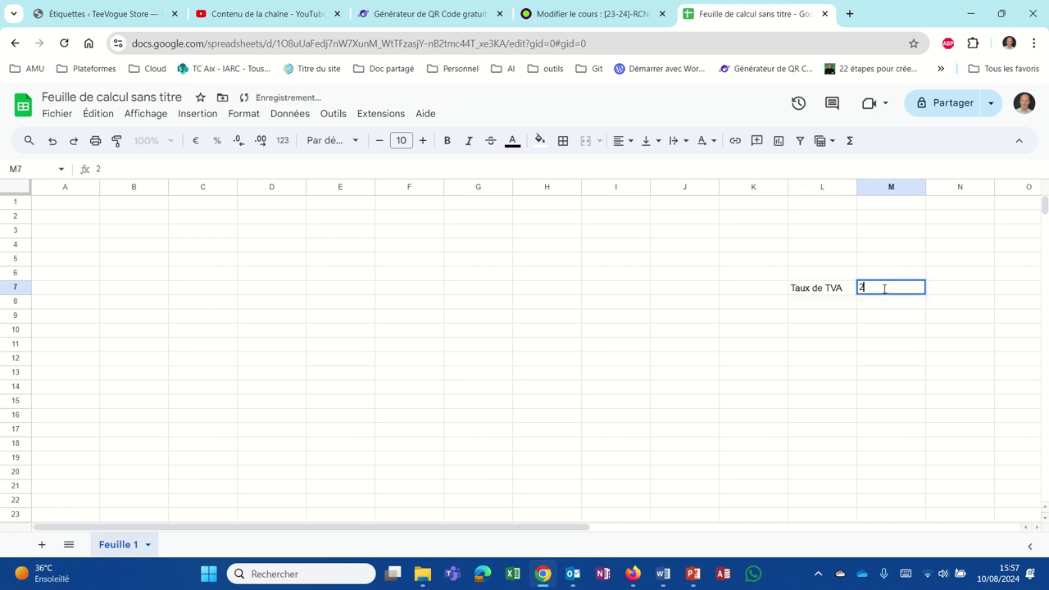
{"action": "type", "text": "0%"}
{"action": "key", "text": "Left"}
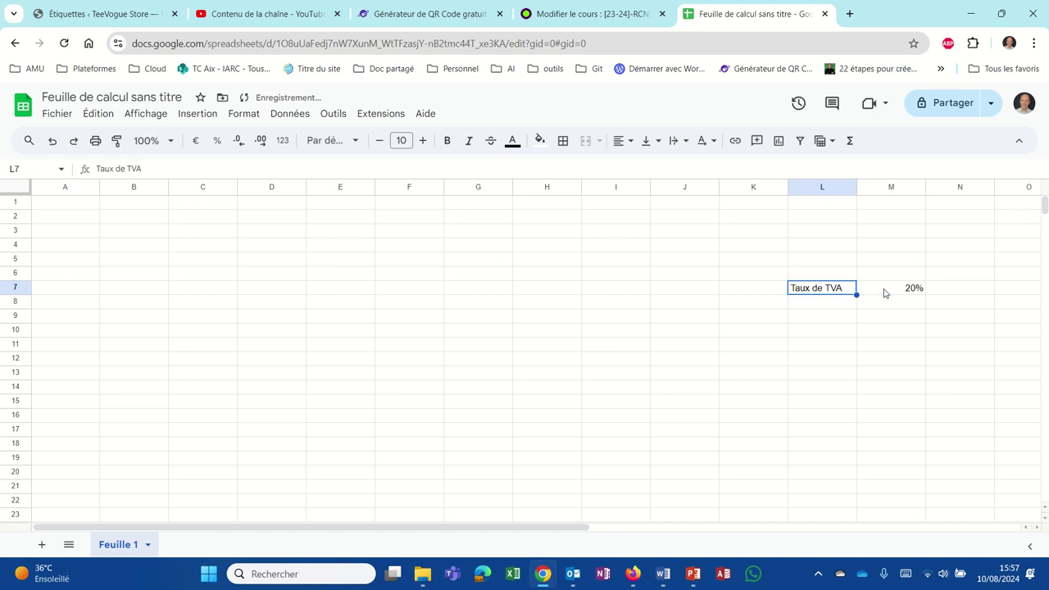
{"action": "key", "text": "Home"}
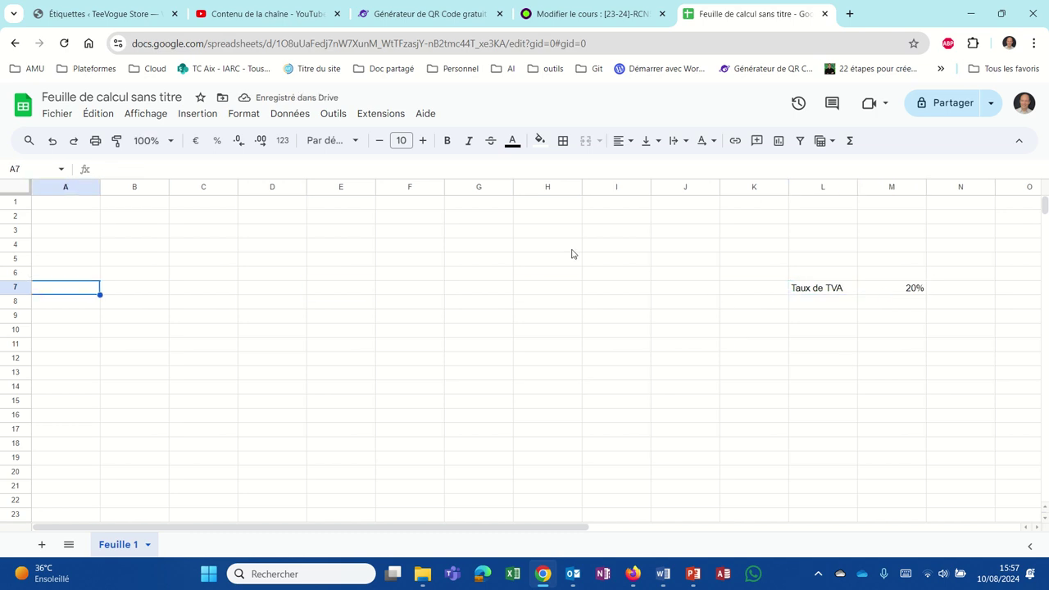
- Enter the amount 2024 in cell B122
{"action": "scroll", "coordinate": [93, 314], "scroll_direction": "down", "scroll_amount": 3}
{"action": "scroll", "coordinate": [124, 327], "scroll_direction": "down", "scroll_amount": 15}
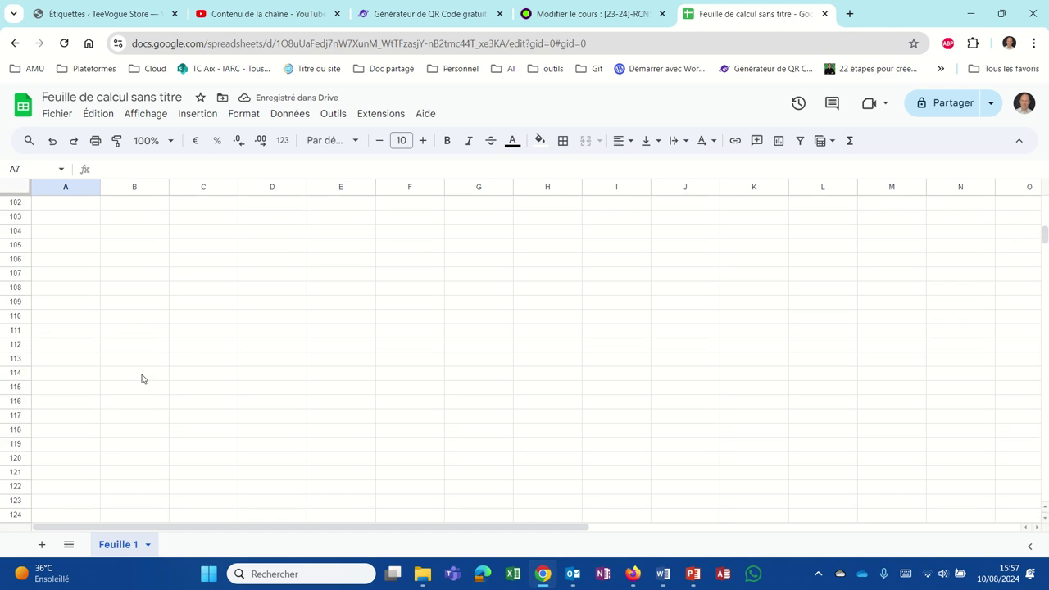
{"action": "left_click", "coordinate": [186, 487]}
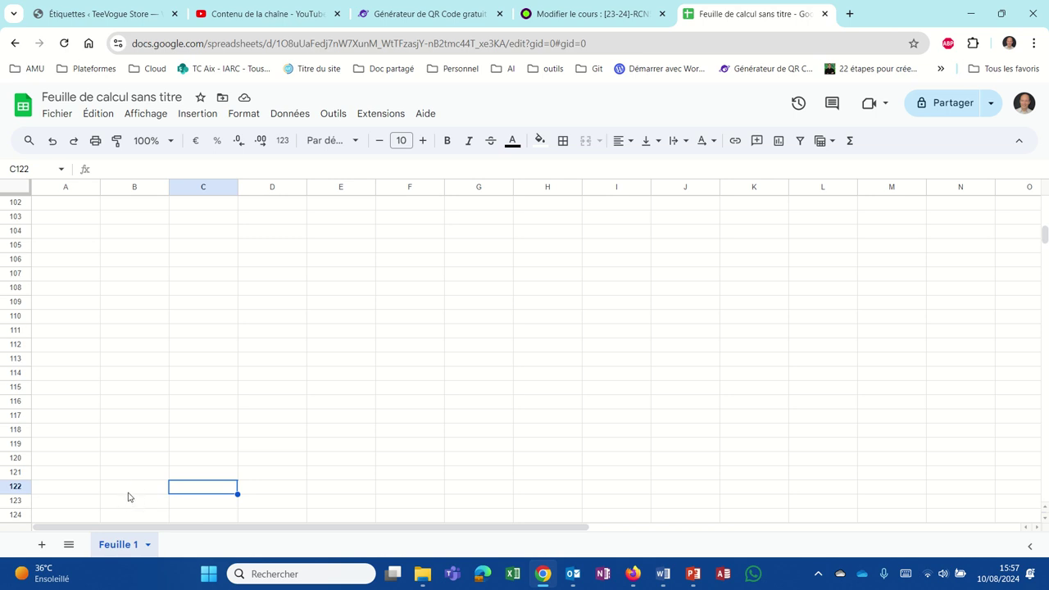
{"action": "left_click", "coordinate": [127, 488]}
{"action": "left_click", "coordinate": [87, 489]}
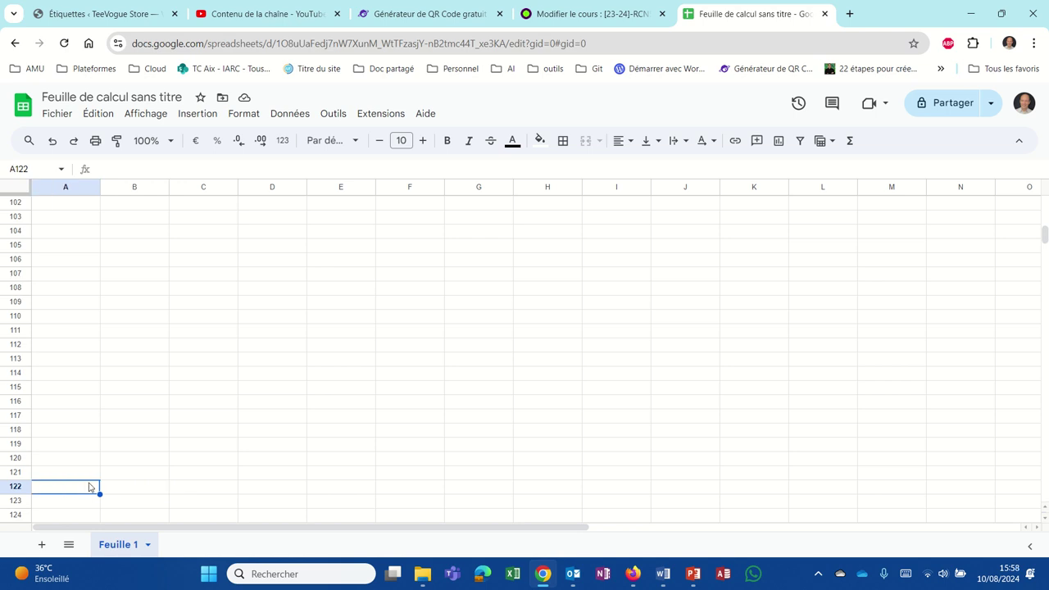
{"action": "left_click", "coordinate": [114, 492]}
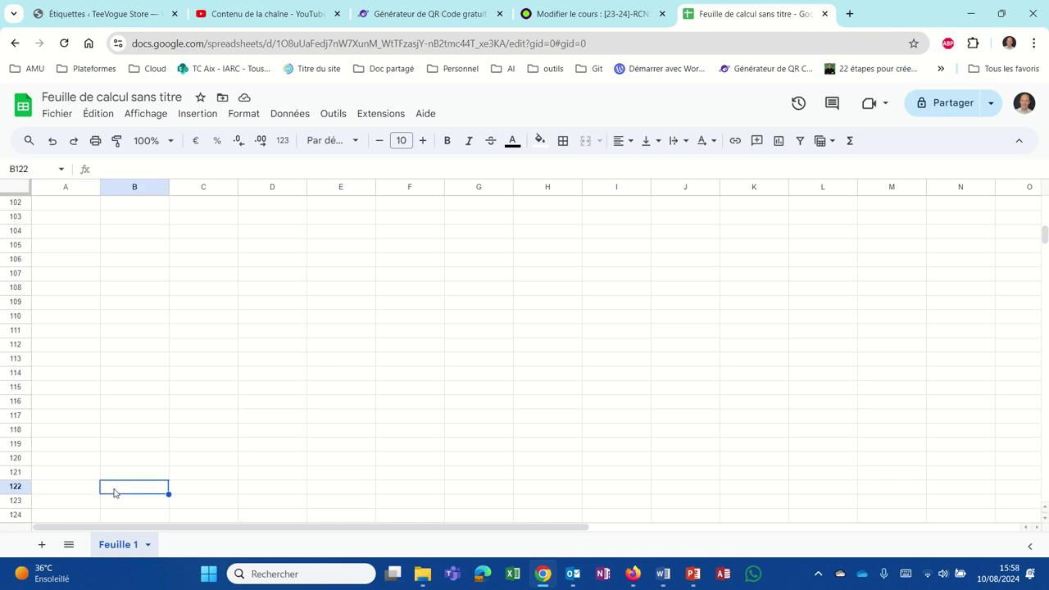
{"action": "type", "text": "2024"}
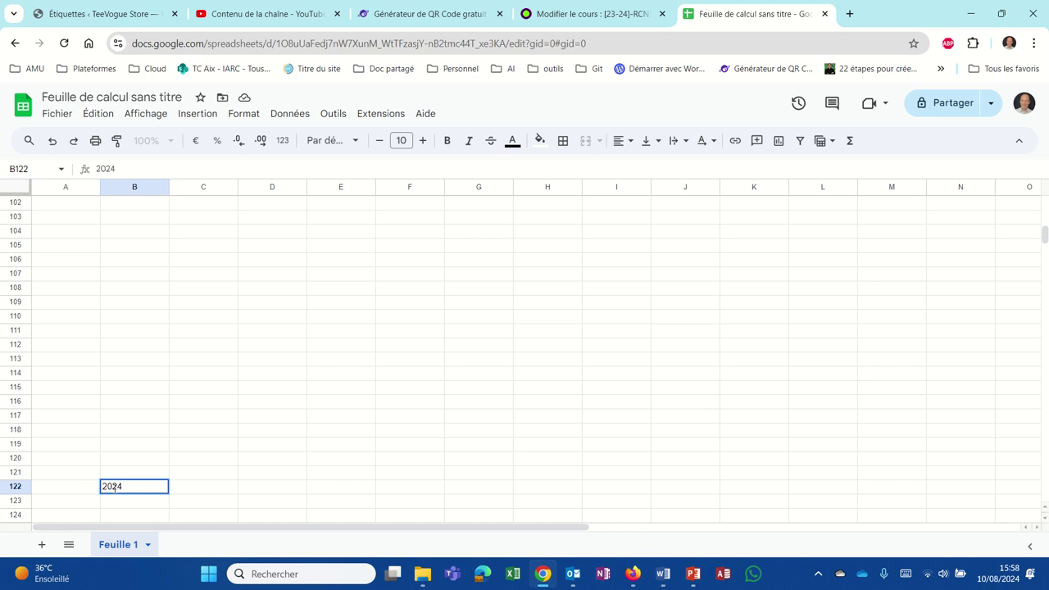
{"action": "key", "text": "Tab"}
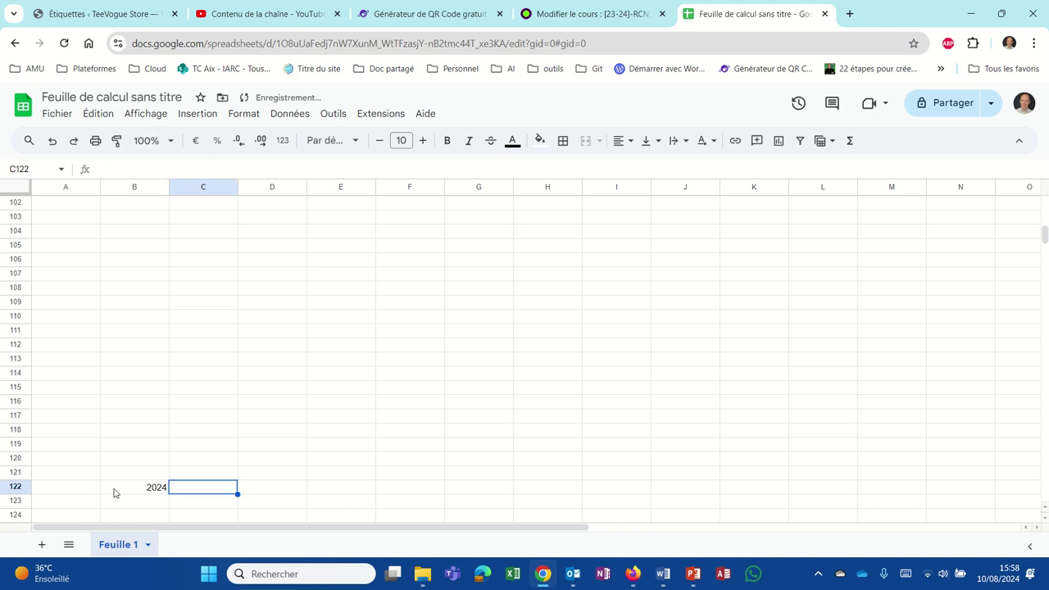
- Add the headers 'TVA' in C121 and 'Montant HT' in B121
{"action": "key", "text": "Up"}
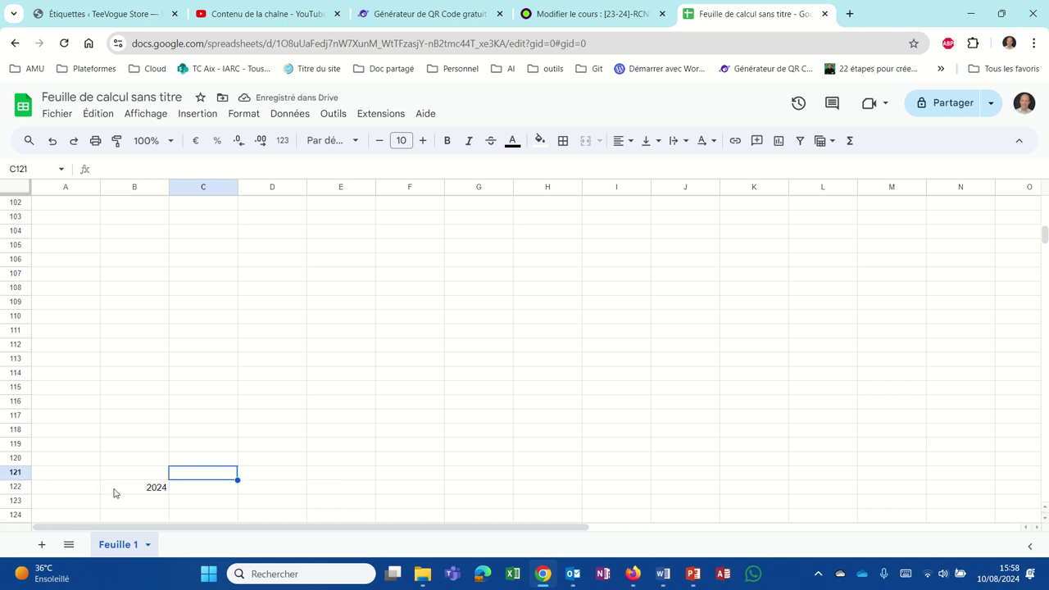
{"action": "type", "text": "TVA"}
{"action": "key", "text": "Left"}
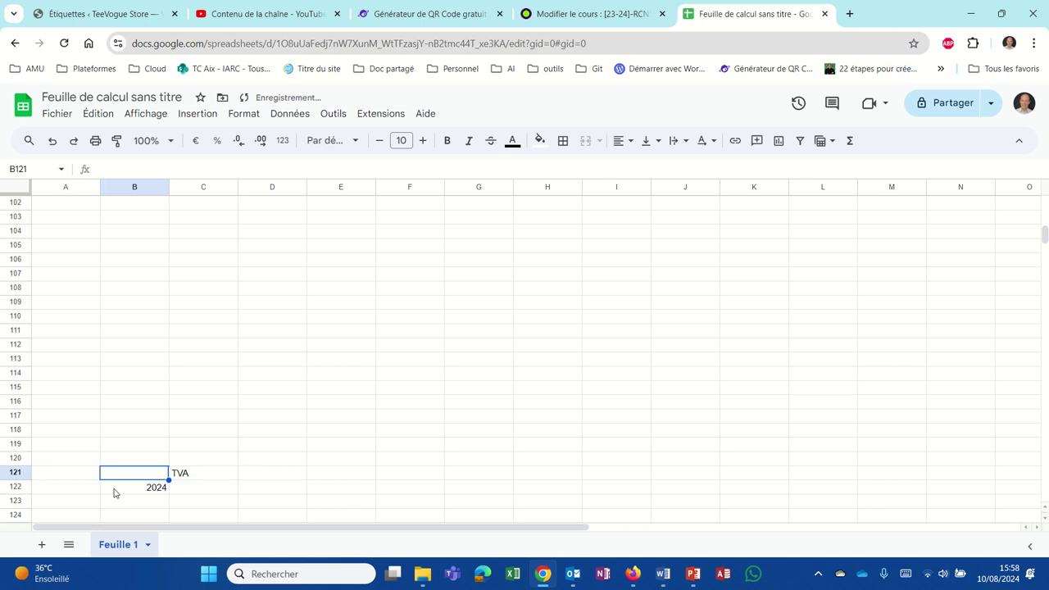
{"action": "type", "text": "Montant "}
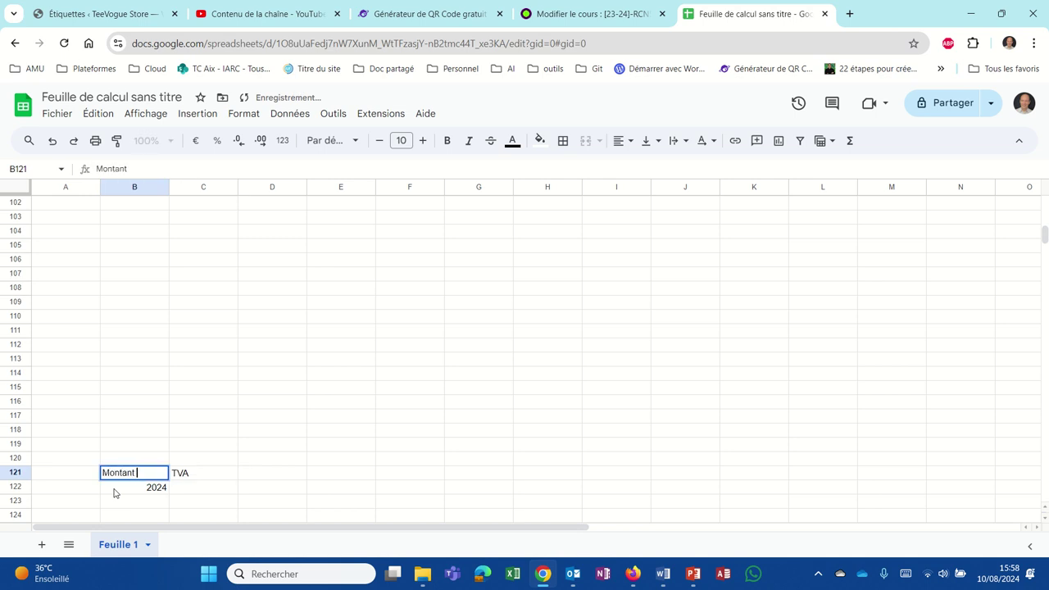
{"action": "type", "text": "HT"}
{"action": "key", "text": "Tab"}
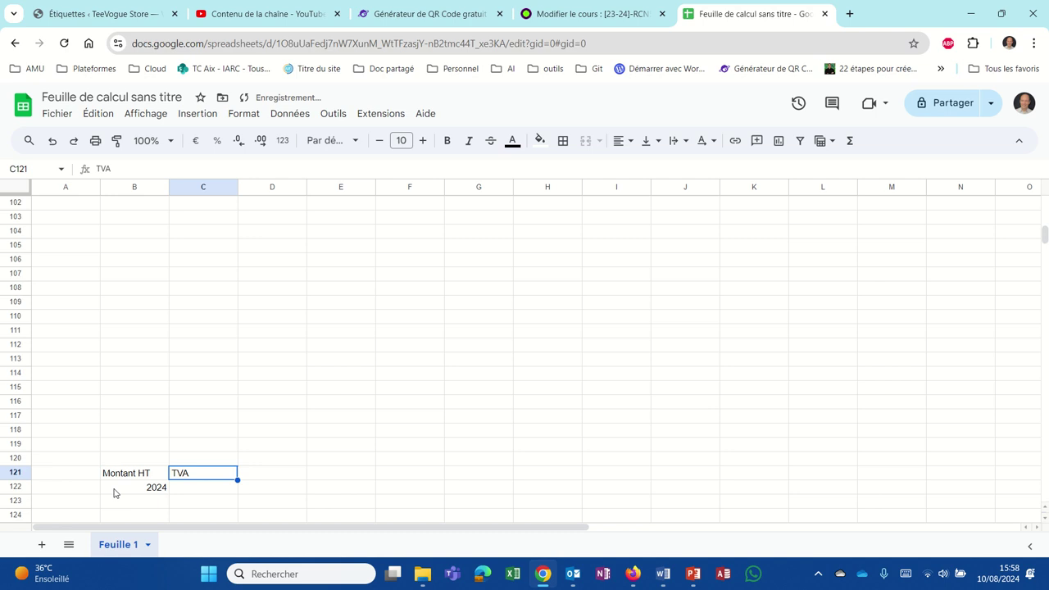
{"action": "key", "text": "Down"}
- Enter =B122*20% in C122, giving a TVA of 404,8
{"action": "type", "text": "="}
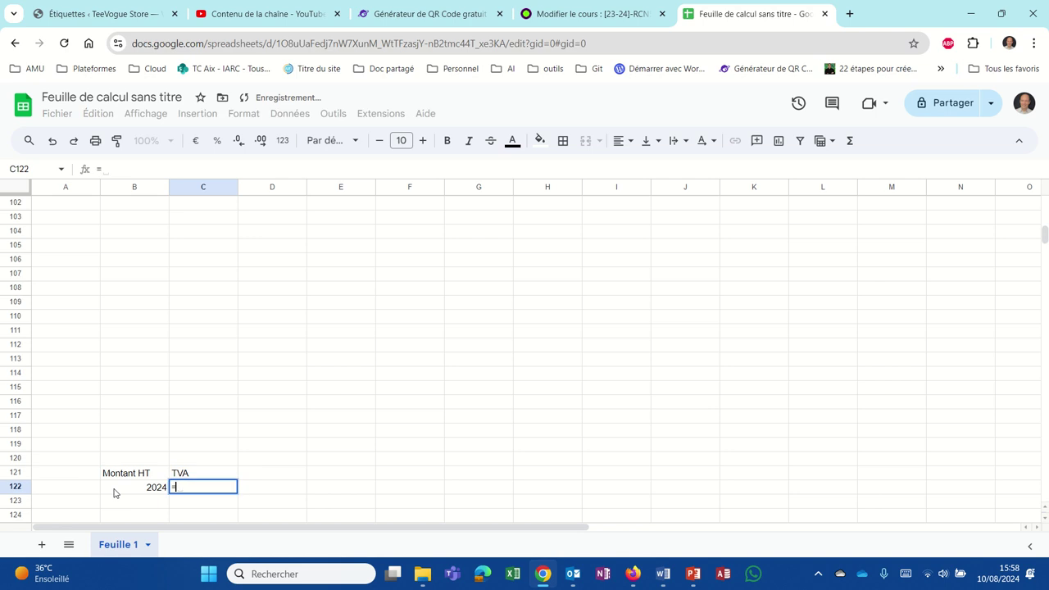
{"action": "left_click", "coordinate": [115, 493]}
{"action": "type", "text": "*20"}
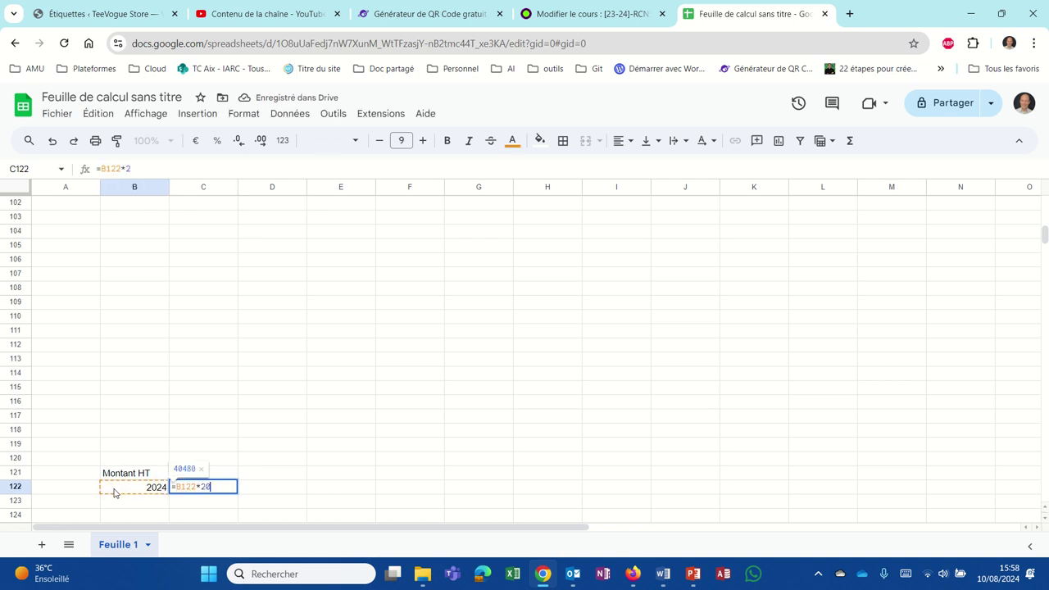
{"action": "type", "text": "%"}
{"action": "key", "text": "Return"}
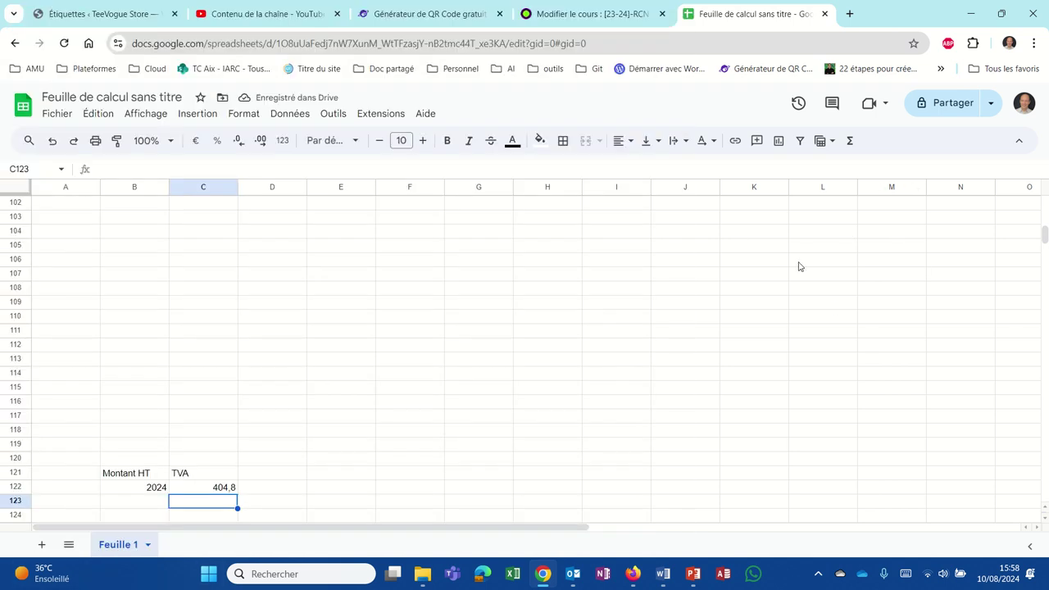
{"action": "left_click", "coordinate": [221, 490]}
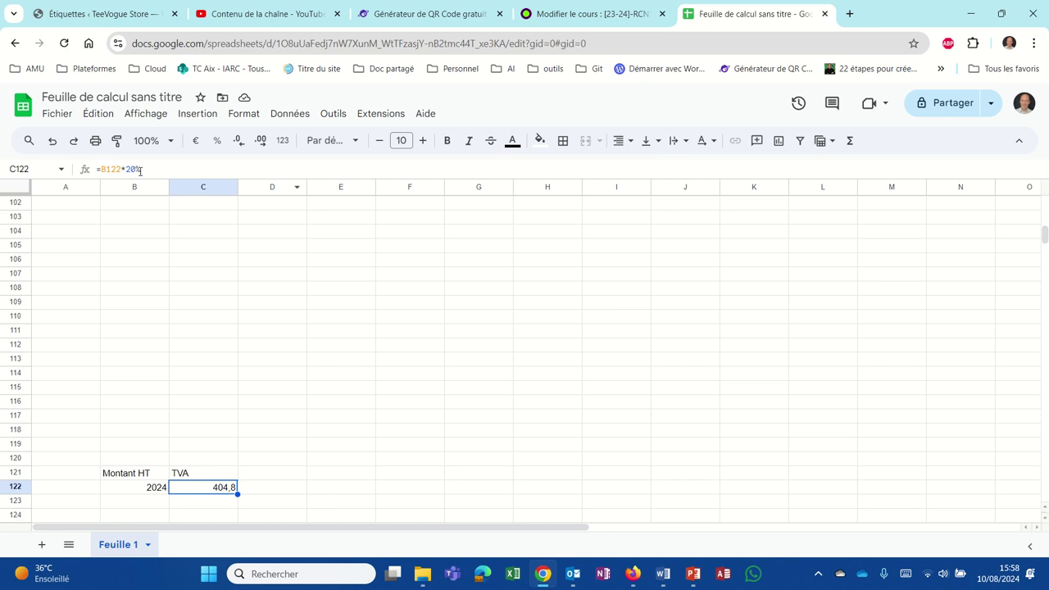
{"action": "scroll", "coordinate": [298, 293], "scroll_direction": "up", "scroll_amount": 3}
{"action": "scroll", "coordinate": [297, 293], "scroll_direction": "up", "scroll_amount": 10}
{"action": "scroll", "coordinate": [299, 291], "scroll_direction": "up", "scroll_amount": 4}
{"action": "scroll", "coordinate": [302, 290], "scroll_direction": "up", "scroll_amount": 3}
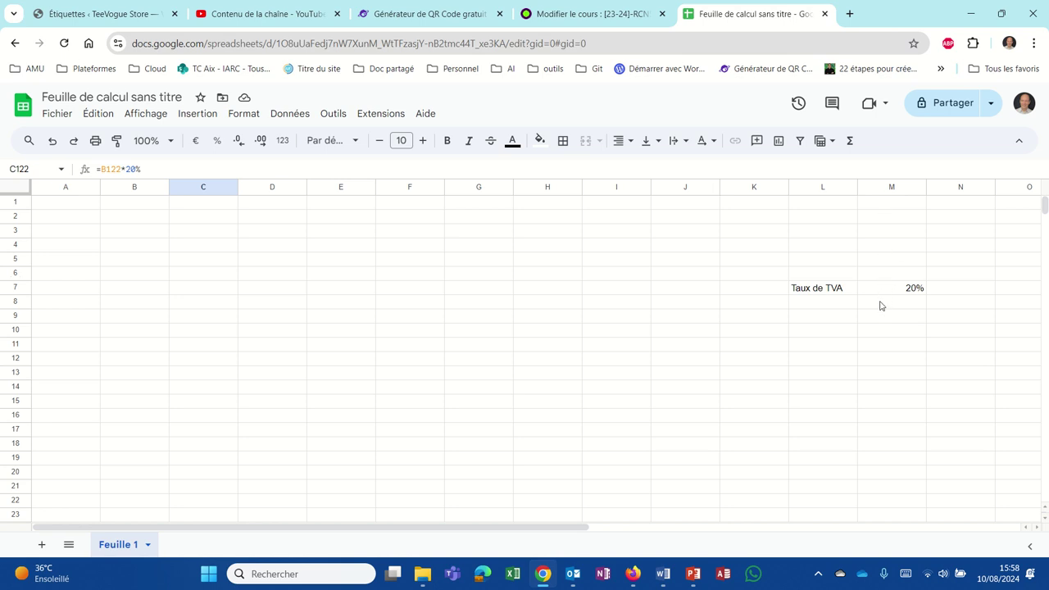
- Edit C122's formula to =B122*M7, replacing the fixed 20% with the rate cell
{"action": "scroll", "coordinate": [316, 435], "scroll_direction": "down", "scroll_amount": 2}
{"action": "scroll", "coordinate": [307, 391], "scroll_direction": "down", "scroll_amount": 4}
{"action": "scroll", "coordinate": [308, 392], "scroll_direction": "down", "scroll_amount": 7}
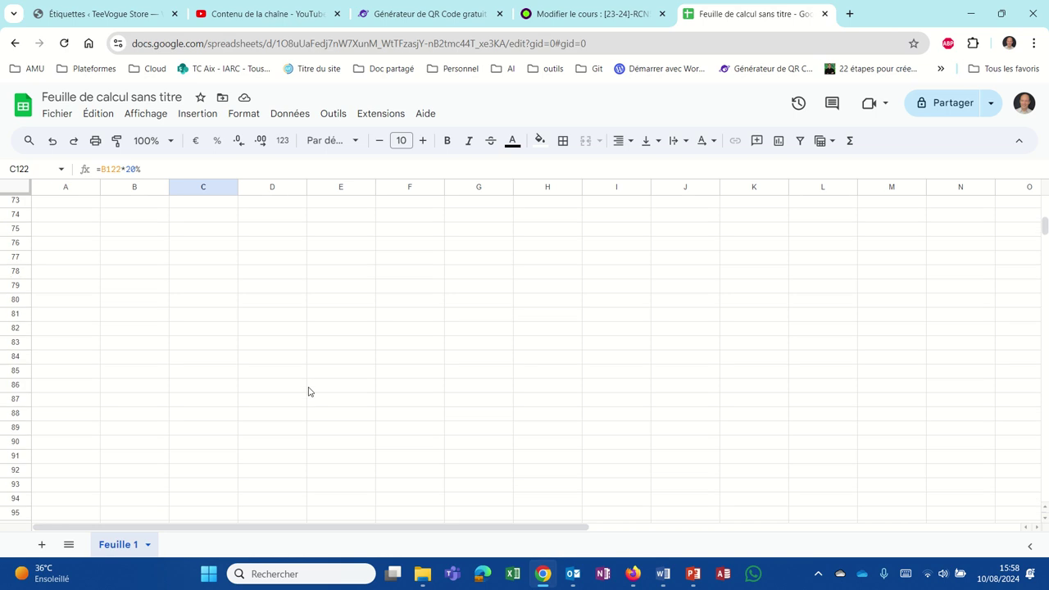
{"action": "scroll", "coordinate": [308, 391], "scroll_direction": "down", "scroll_amount": 8}
{"action": "scroll", "coordinate": [249, 321], "scroll_direction": "down", "scroll_amount": 2}
{"action": "scroll", "coordinate": [227, 386], "scroll_direction": "up", "scroll_amount": 2}
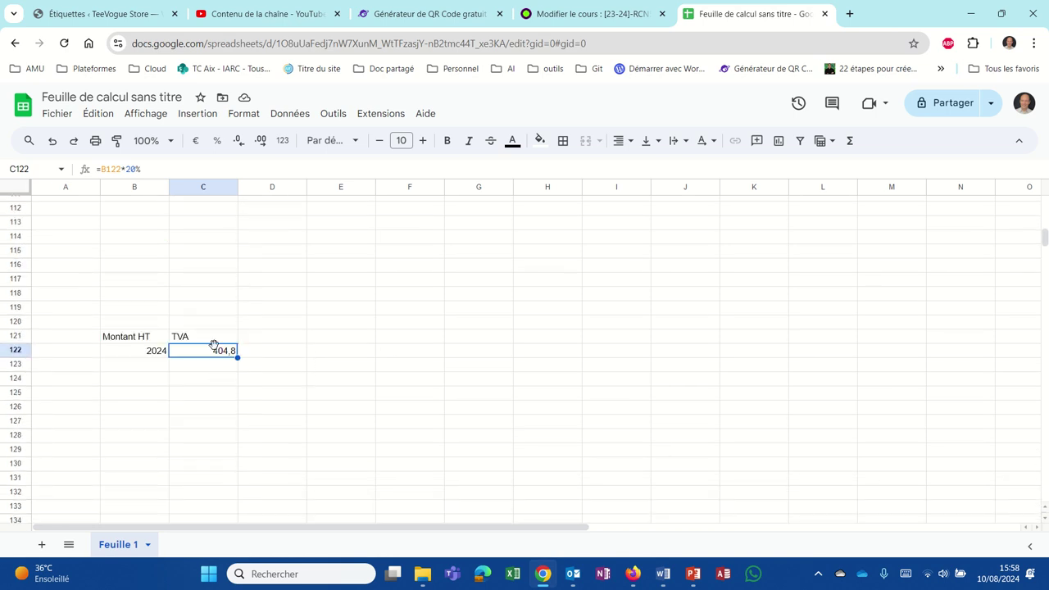
{"action": "left_click", "coordinate": [155, 169]}
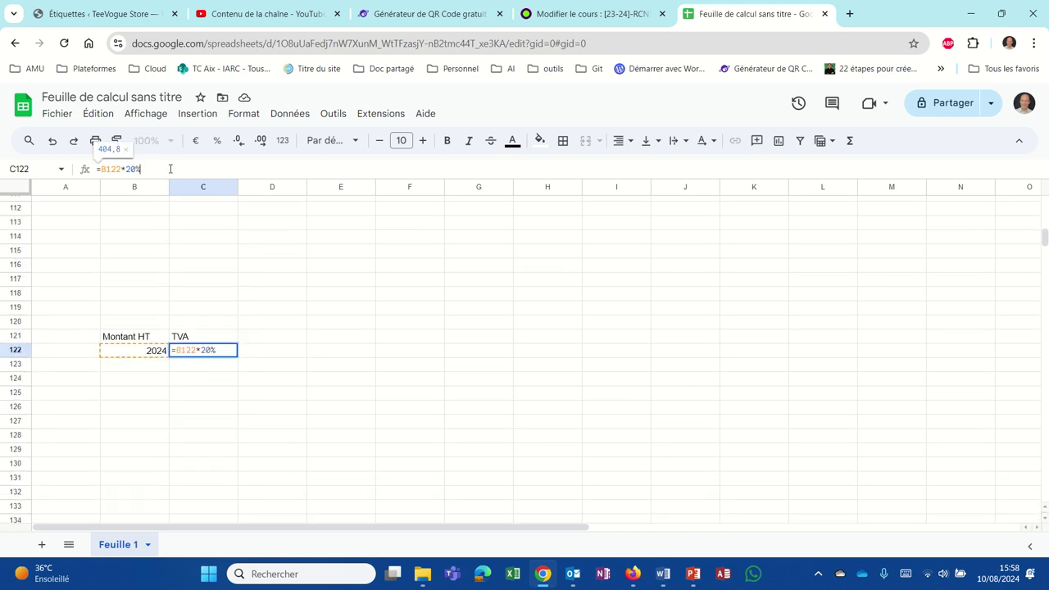
{"action": "key", "text": "BackSpace"}
{"action": "key", "text": "BackSpace"}
{"action": "key", "text": "BackSpace"}
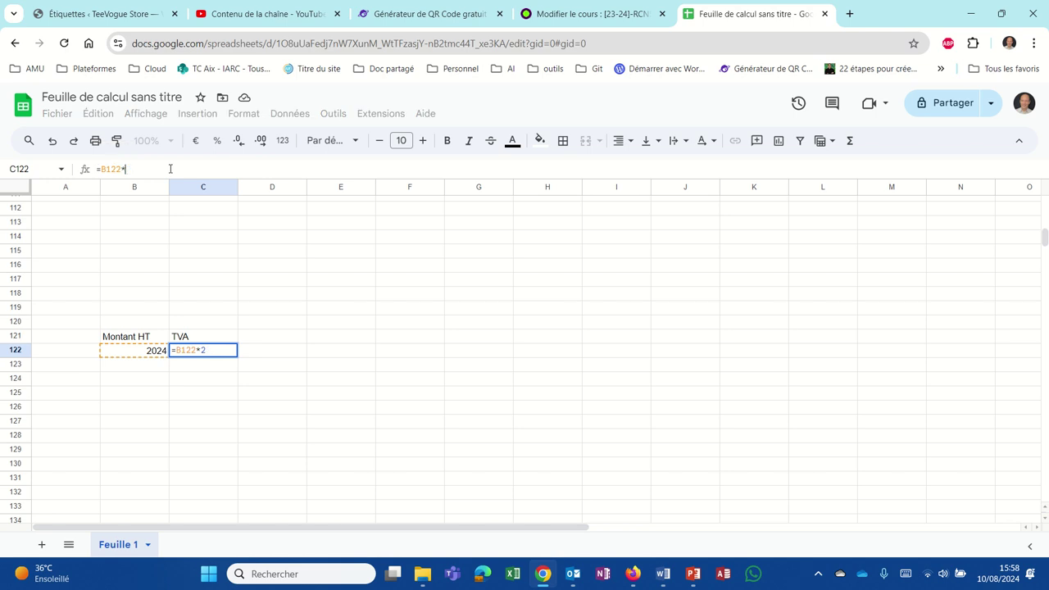
{"action": "type", "text": "m7"}
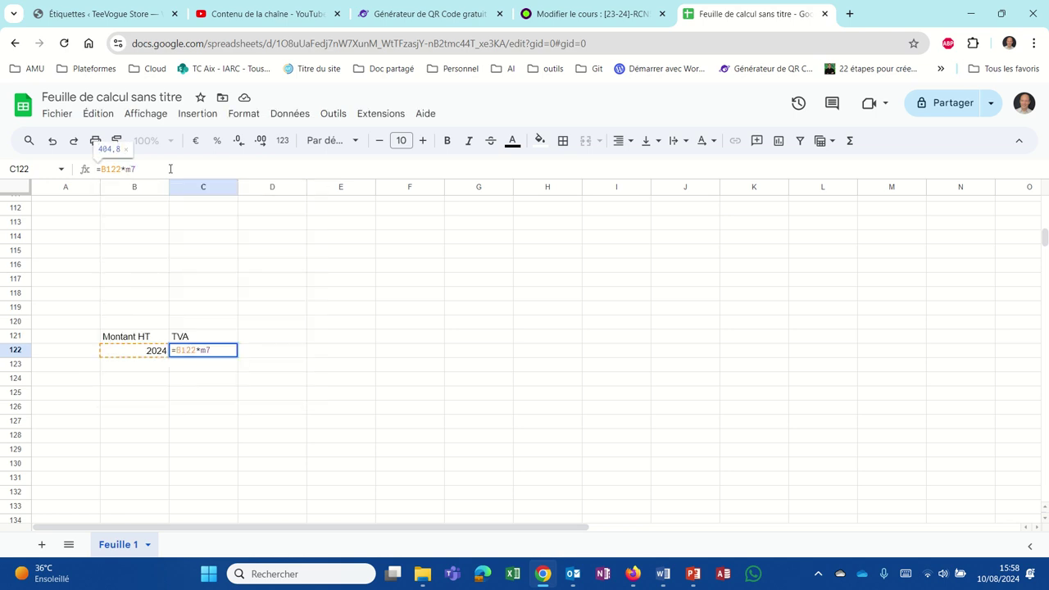
{"action": "key", "text": "Return"}
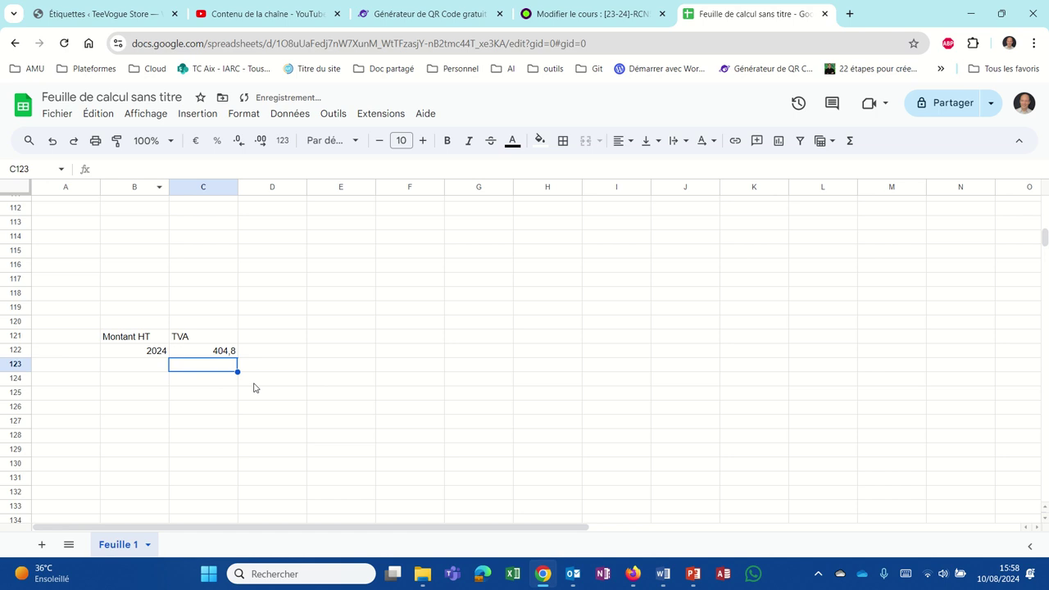
{"action": "scroll", "coordinate": [353, 455], "scroll_direction": "up", "scroll_amount": 5}
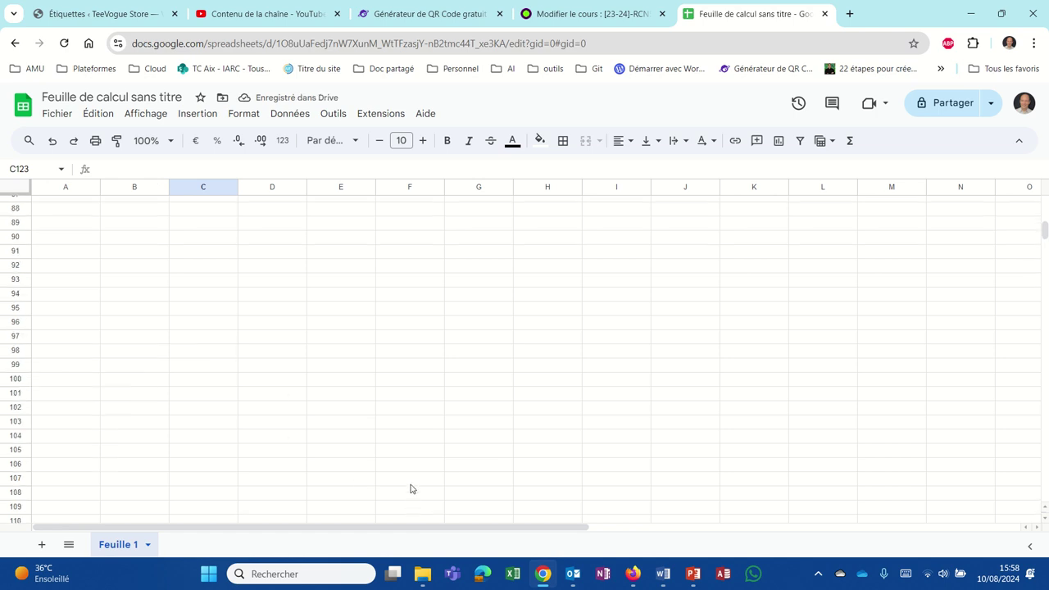
{"action": "scroll", "coordinate": [402, 492], "scroll_direction": "up", "scroll_amount": 3}
{"action": "scroll", "coordinate": [401, 492], "scroll_direction": "up", "scroll_amount": 3}
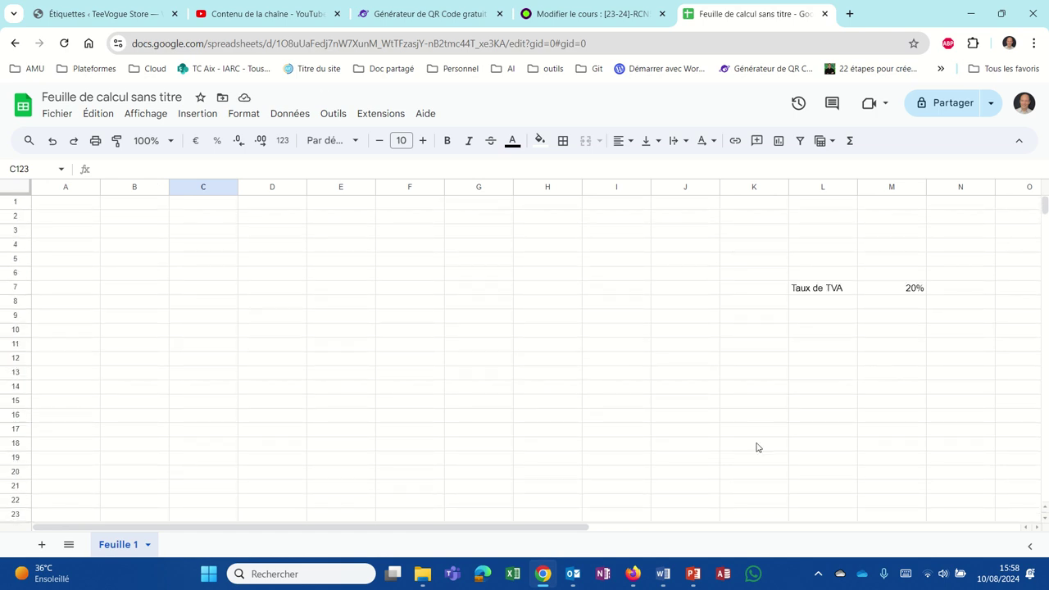
- Change the rate in M7 from 20% to 22%
{"action": "left_click", "coordinate": [871, 295]}
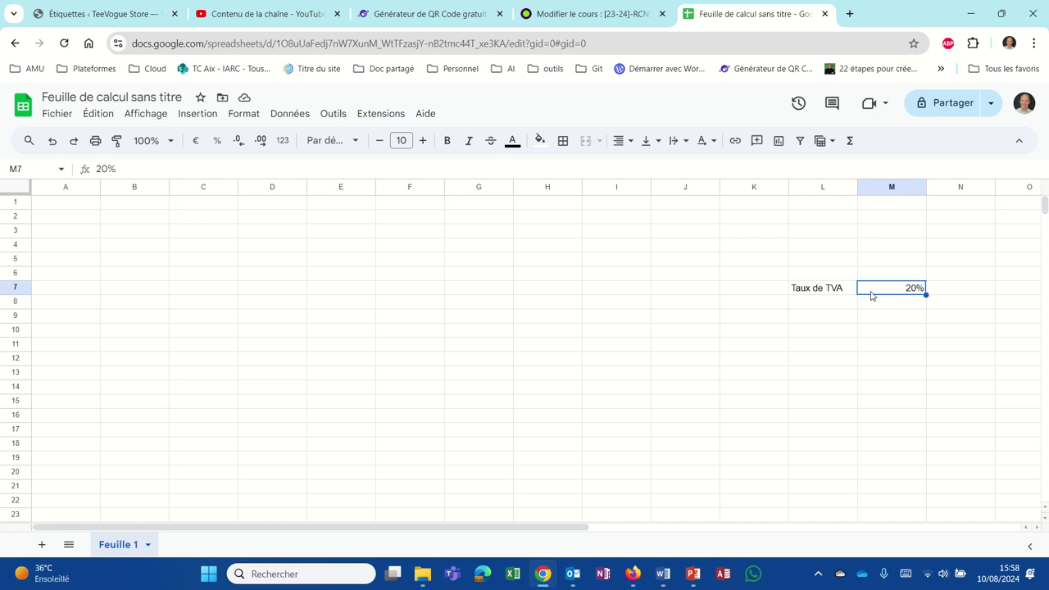
{"action": "double_click", "coordinate": [871, 294]}
{"action": "key", "text": "BackSpace"}
{"action": "type", "text": "2"}
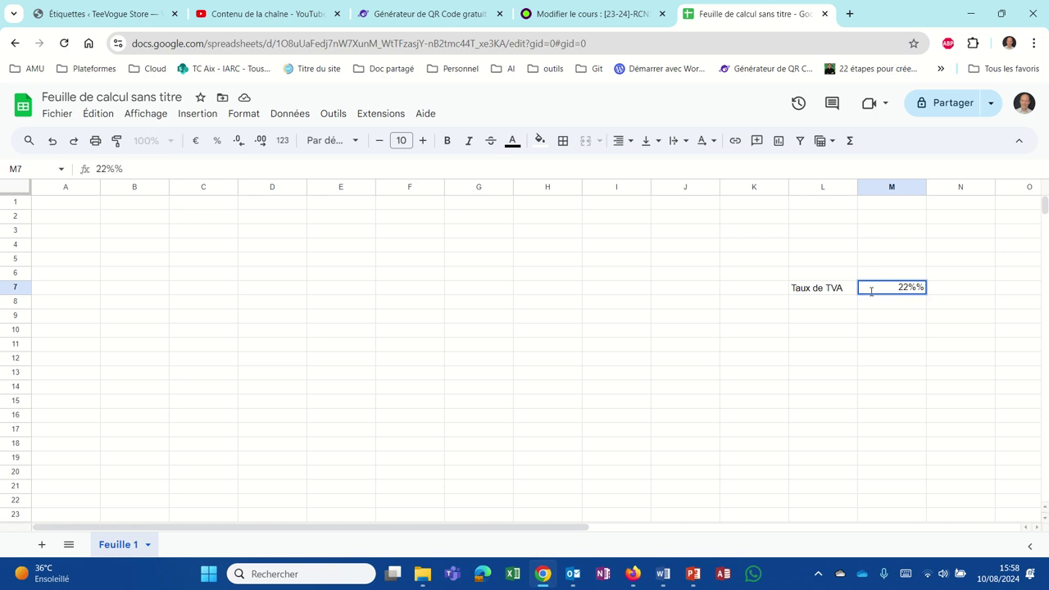
{"action": "key", "text": "Delete"}
{"action": "key", "text": "Return"}
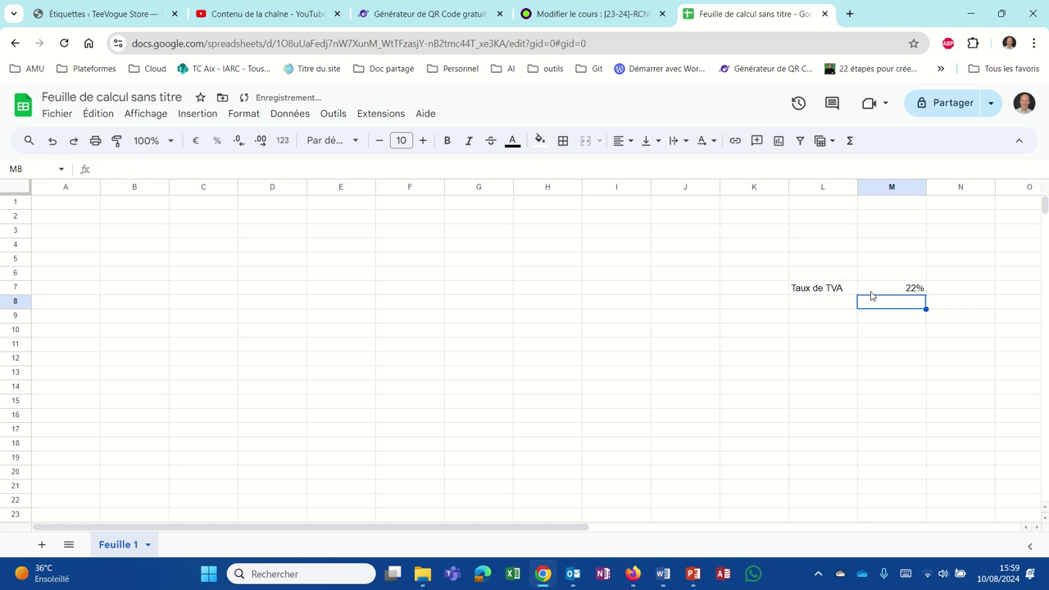
- Check that C122 now shows 445,28, then reselect the rate cell M7
{"action": "scroll", "coordinate": [290, 343], "scroll_direction": "down", "scroll_amount": 6}
{"action": "scroll", "coordinate": [290, 343], "scroll_direction": "down", "scroll_amount": 8}
{"action": "scroll", "coordinate": [290, 343], "scroll_direction": "down", "scroll_amount": 4}
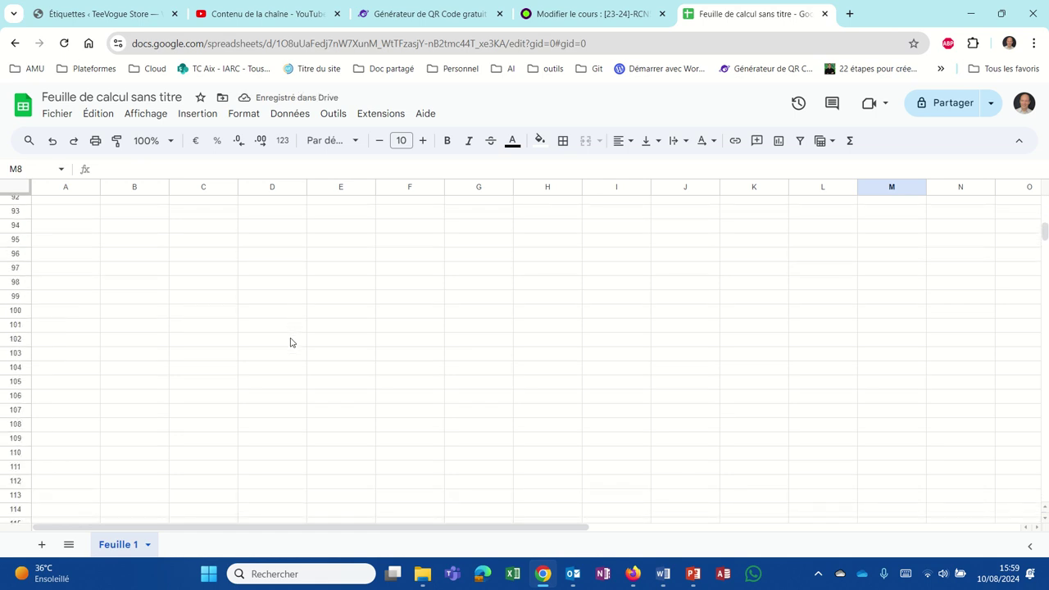
{"action": "scroll", "coordinate": [290, 343], "scroll_direction": "down", "scroll_amount": 6}
{"action": "left_click", "coordinate": [207, 225]}
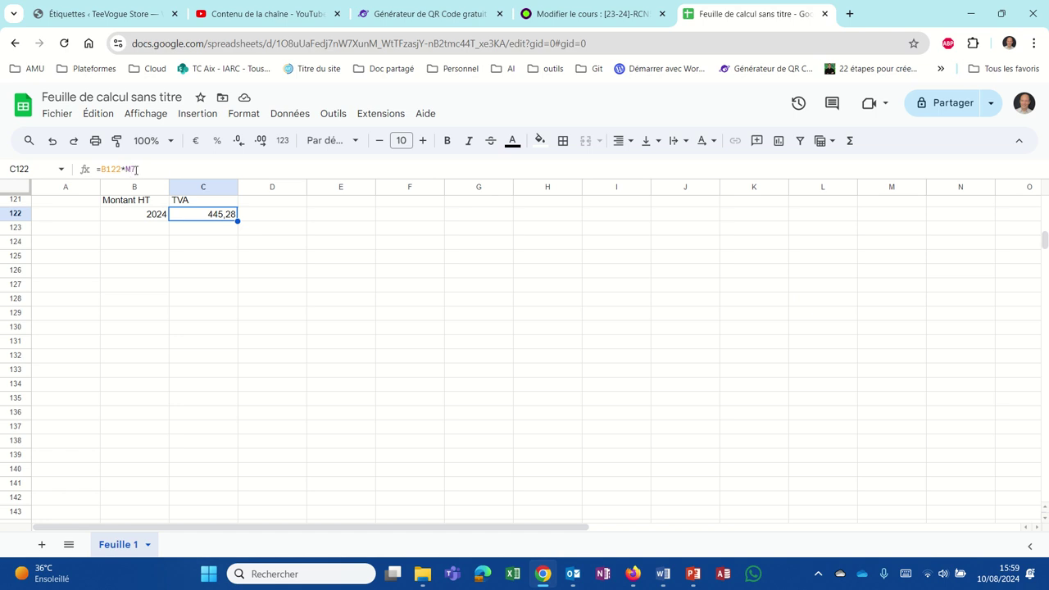
{"action": "scroll", "coordinate": [409, 423], "scroll_direction": "up", "scroll_amount": 7}
{"action": "scroll", "coordinate": [408, 423], "scroll_direction": "up", "scroll_amount": 8}
{"action": "scroll", "coordinate": [409, 423], "scroll_direction": "up", "scroll_amount": 4}
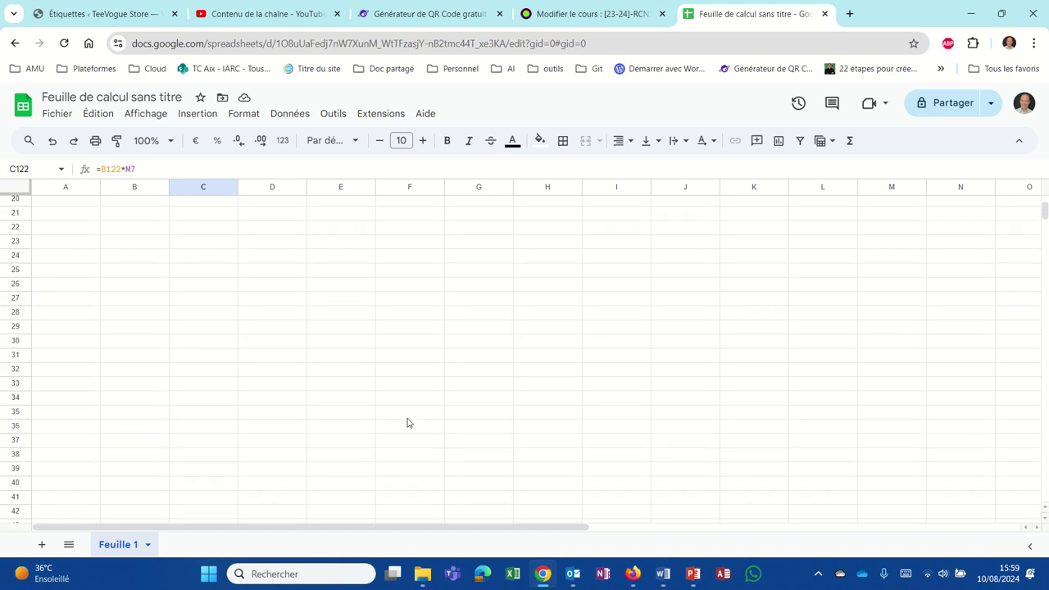
{"action": "scroll", "coordinate": [409, 423], "scroll_direction": "up", "scroll_amount": 4}
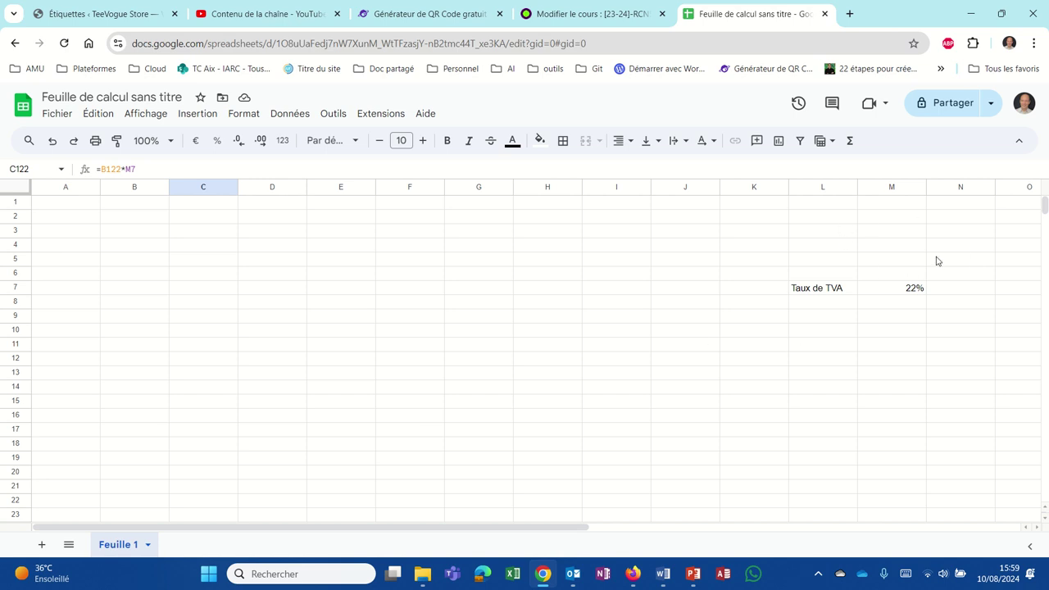
{"action": "left_click", "coordinate": [898, 294]}
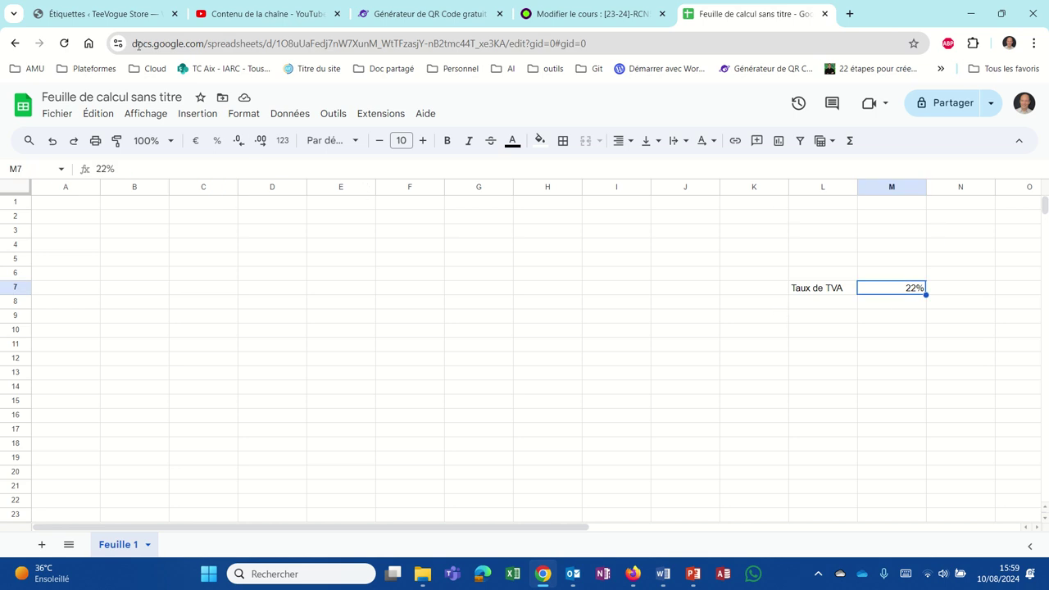
- Name cell M7 'TauxdeTVA' using the Name box
{"action": "left_click", "coordinate": [22, 171]}
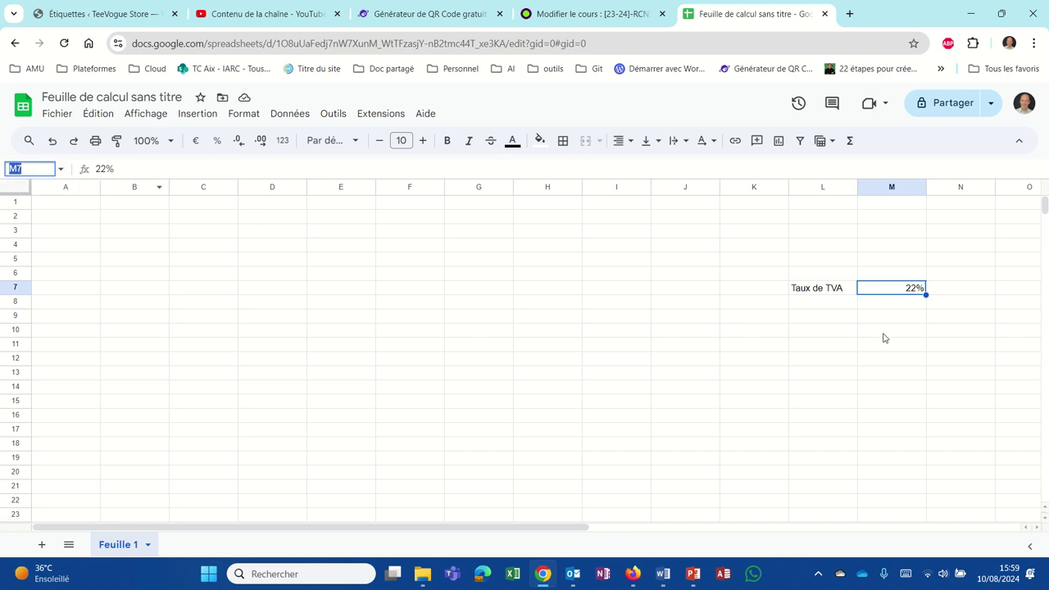
{"action": "type", "text": "Taux"}
{"action": "type", "text": "deT"}
{"action": "type", "text": "VA"}
{"action": "key", "text": "Return"}
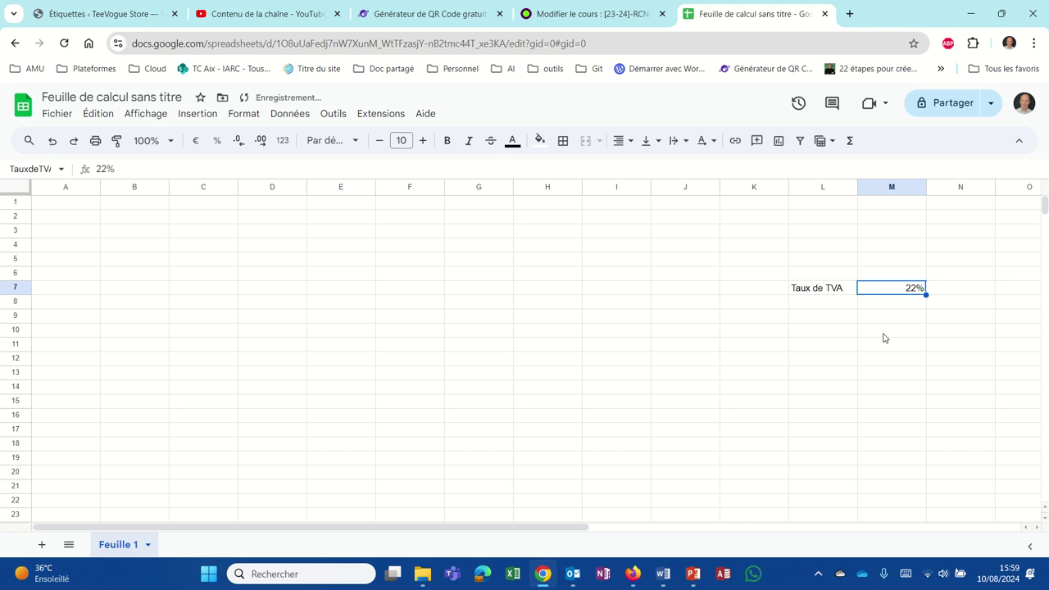
{"action": "left_click", "coordinate": [842, 359]}
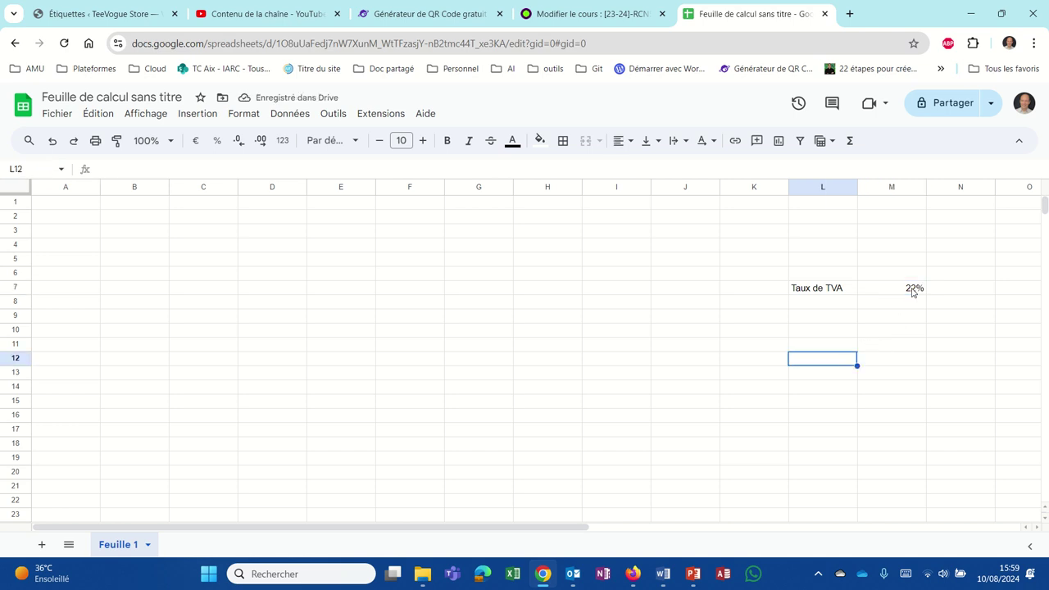
- Verify that M7 now carries the TauxdeTVA name
{"action": "left_click", "coordinate": [908, 289]}
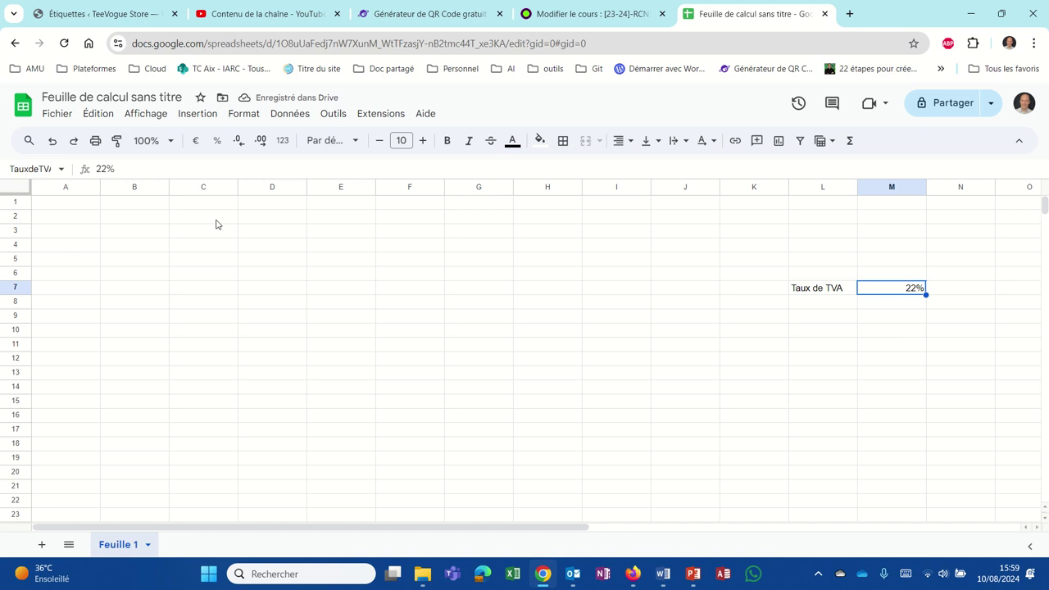
{"action": "mouse_move", "coordinate": [66, 187]}
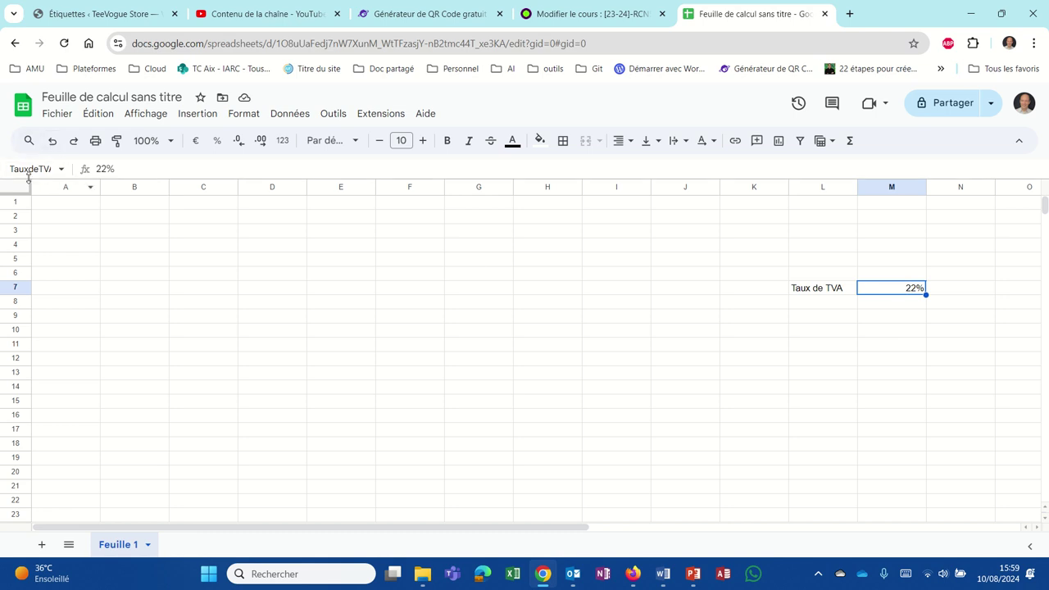
{"action": "scroll", "coordinate": [158, 348], "scroll_direction": "down", "scroll_amount": 9}
{"action": "scroll", "coordinate": [158, 347], "scroll_direction": "down", "scroll_amount": 15}
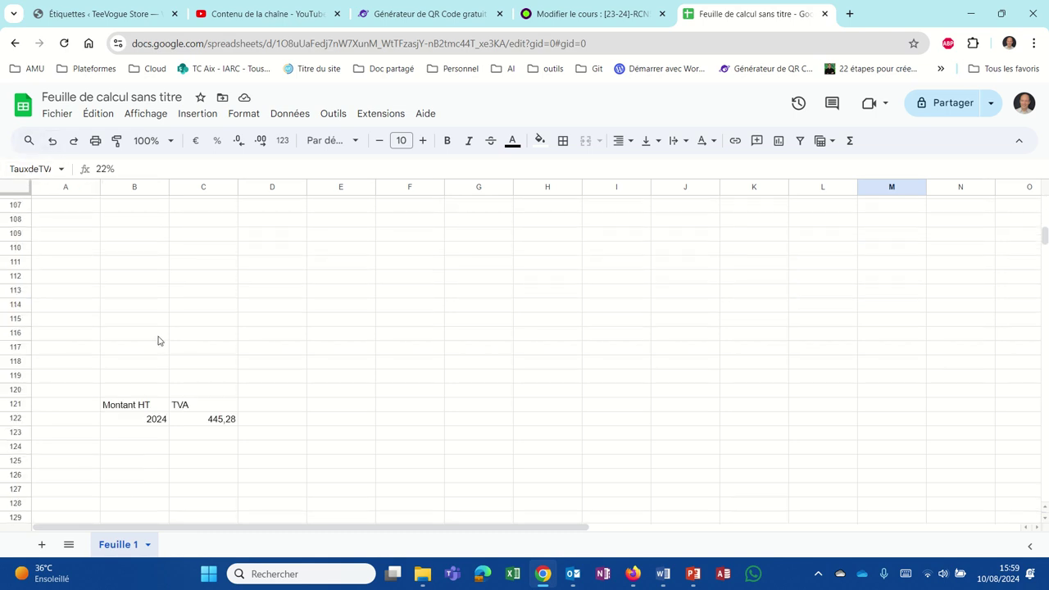
{"action": "scroll", "coordinate": [156, 334], "scroll_direction": "down", "scroll_amount": 5}
{"action": "scroll", "coordinate": [157, 334], "scroll_direction": "up", "scroll_amount": 5}
- Rewrite C122's formula as =B122*TauxdeTVA, returning 445,28
{"action": "left_click", "coordinate": [201, 418]}
{"action": "left_click", "coordinate": [142, 168]}
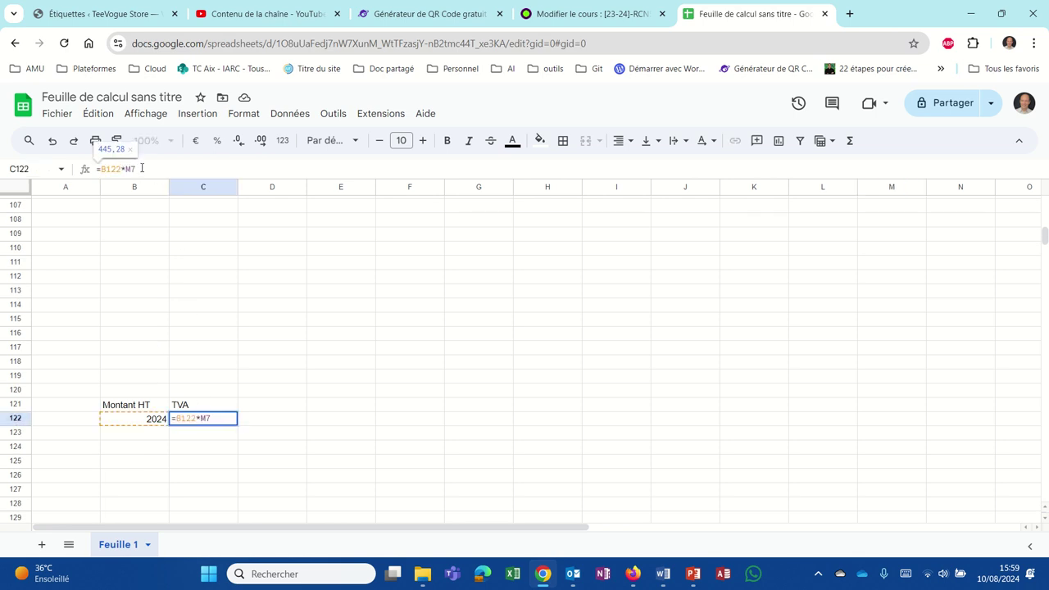
{"action": "key", "text": "BackSpace"}
{"action": "key", "text": "BackSpace"}
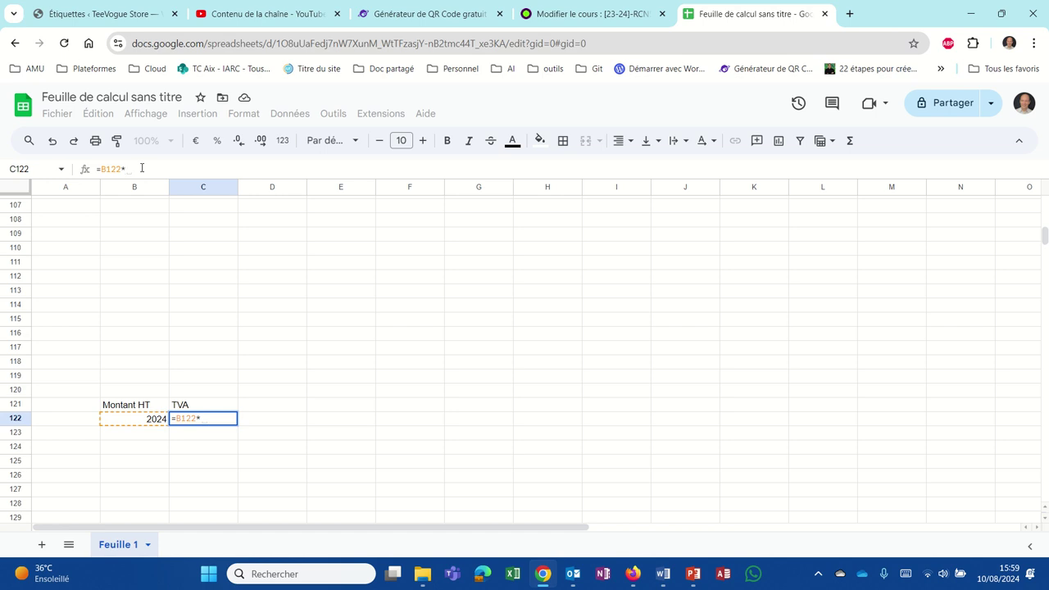
{"action": "type", "text": "T"}
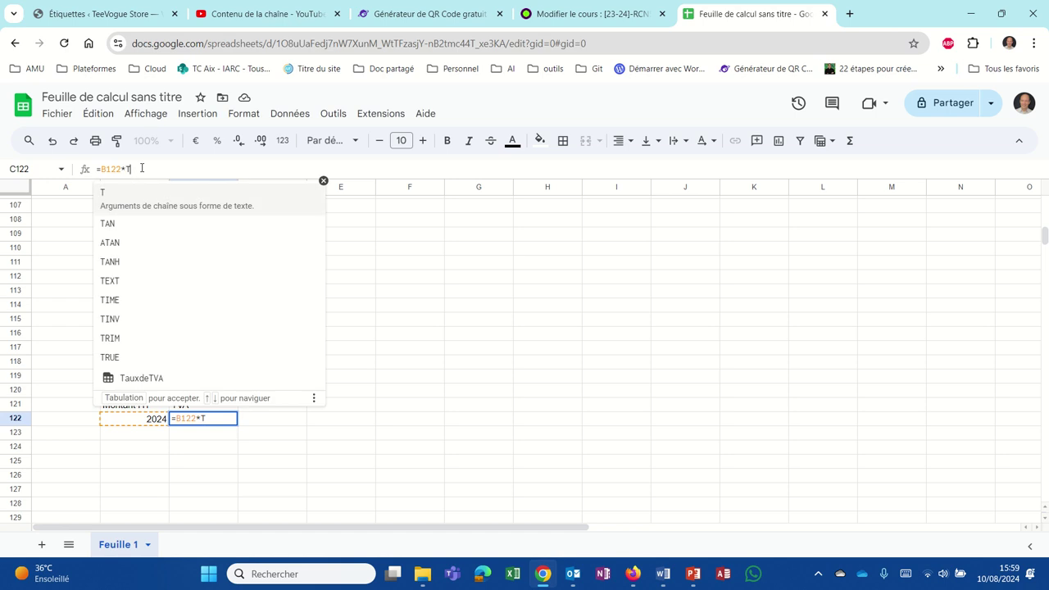
{"action": "type", "text": "aux"}
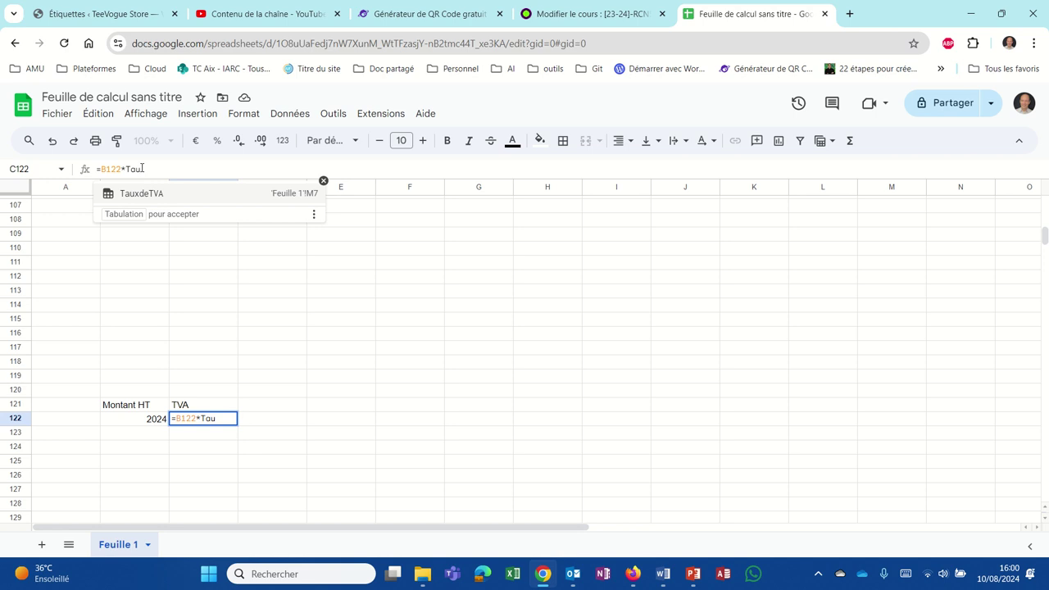
{"action": "key", "text": "BackSpace"}
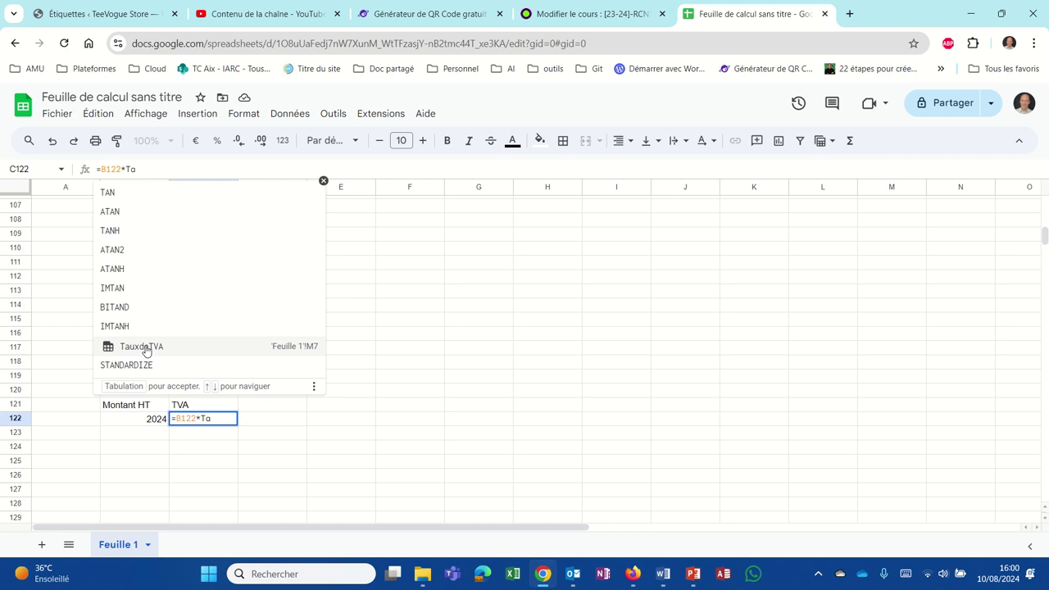
{"action": "left_click", "coordinate": [145, 348]}
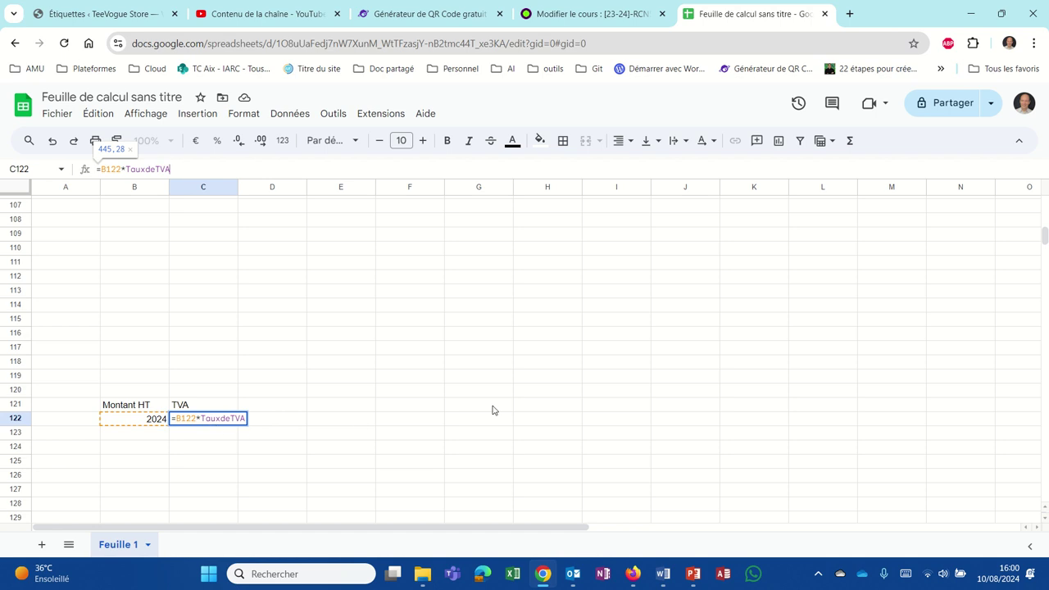
{"action": "key", "text": "Return"}
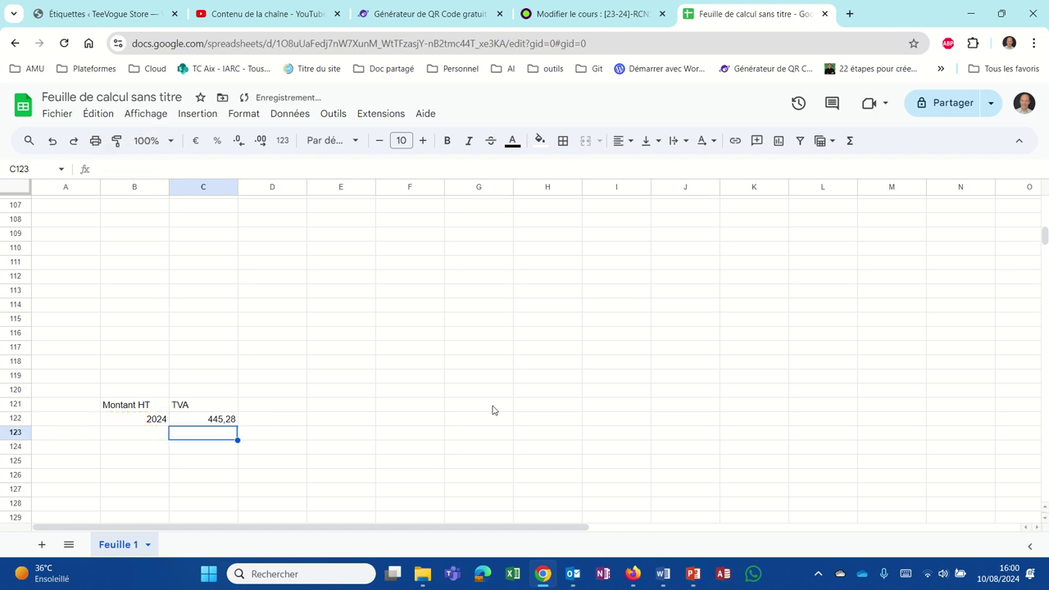
- Set the rate in M7 back to 20%
{"action": "scroll", "coordinate": [590, 443], "scroll_direction": "up", "scroll_amount": 15}
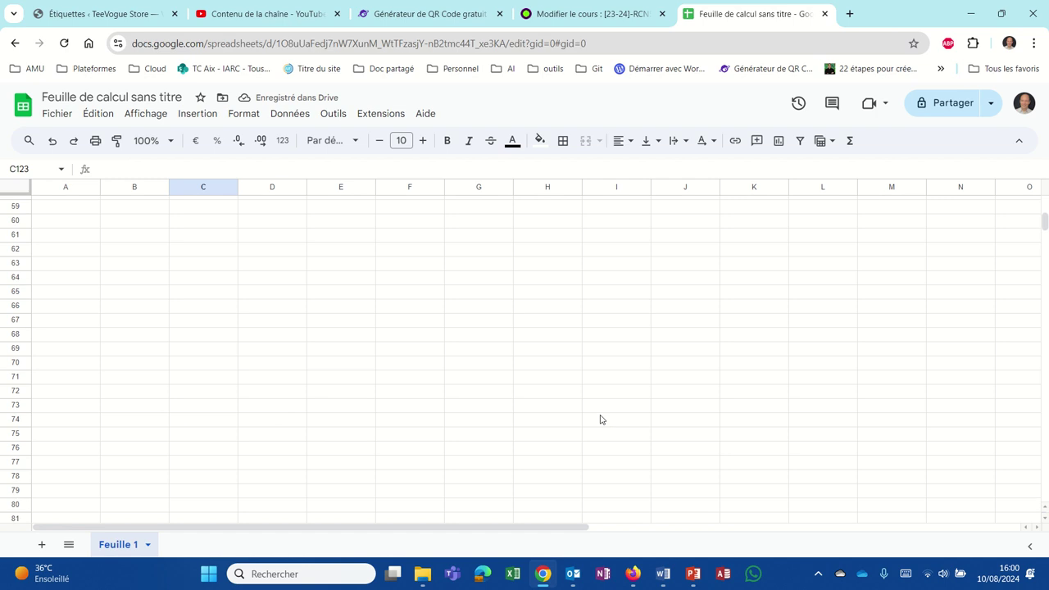
{"action": "scroll", "coordinate": [600, 419], "scroll_direction": "up", "scroll_amount": 5}
{"action": "scroll", "coordinate": [626, 396], "scroll_direction": "up", "scroll_amount": 3}
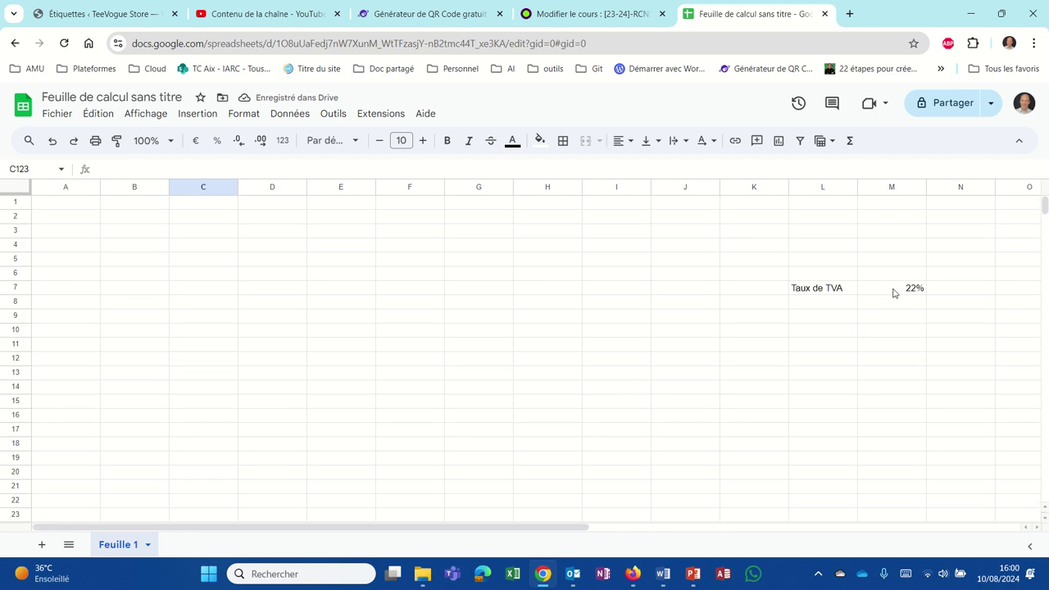
{"action": "left_click", "coordinate": [894, 293]}
{"action": "type", "text": "20"}
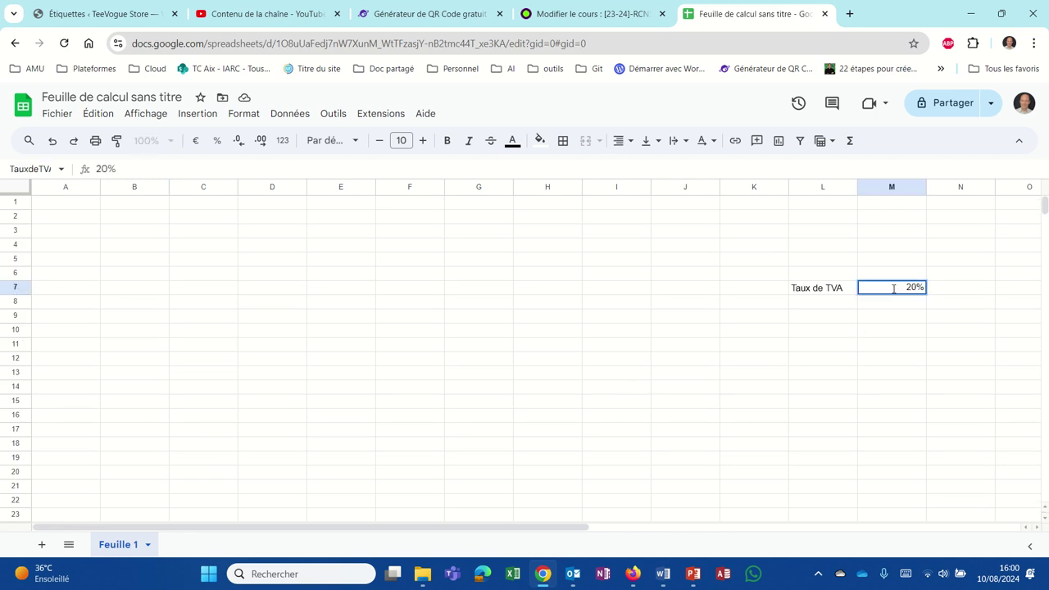
{"action": "key", "text": "Return"}
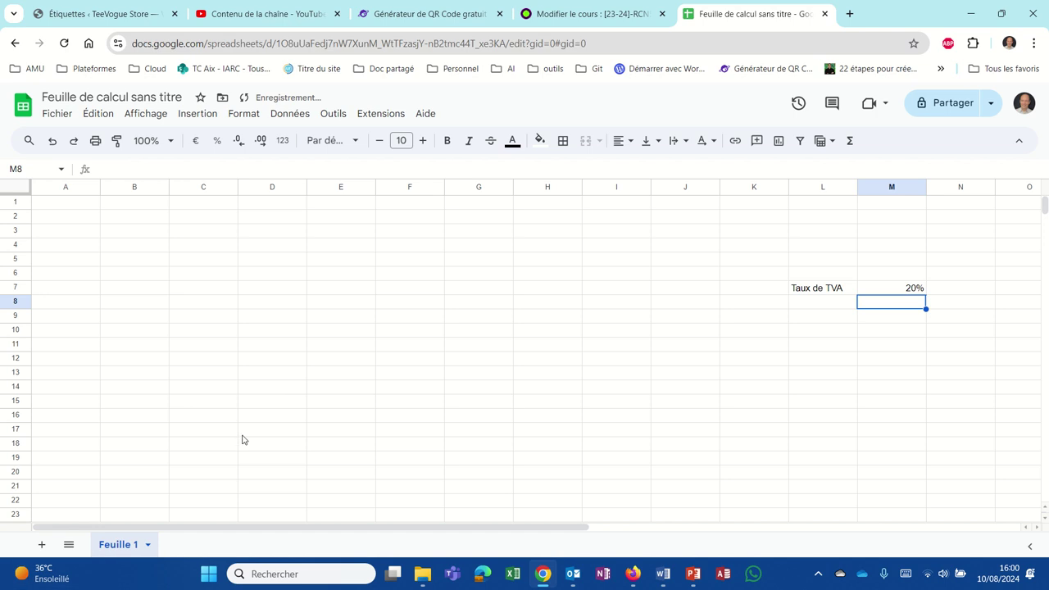
- Review C122's unchanged formula, now yielding a TVA of 404,8
{"action": "scroll", "coordinate": [236, 440], "scroll_direction": "down", "scroll_amount": 10}
{"action": "scroll", "coordinate": [236, 440], "scroll_direction": "down", "scroll_amount": 10}
{"action": "scroll", "coordinate": [222, 436], "scroll_direction": "down", "scroll_amount": 5}
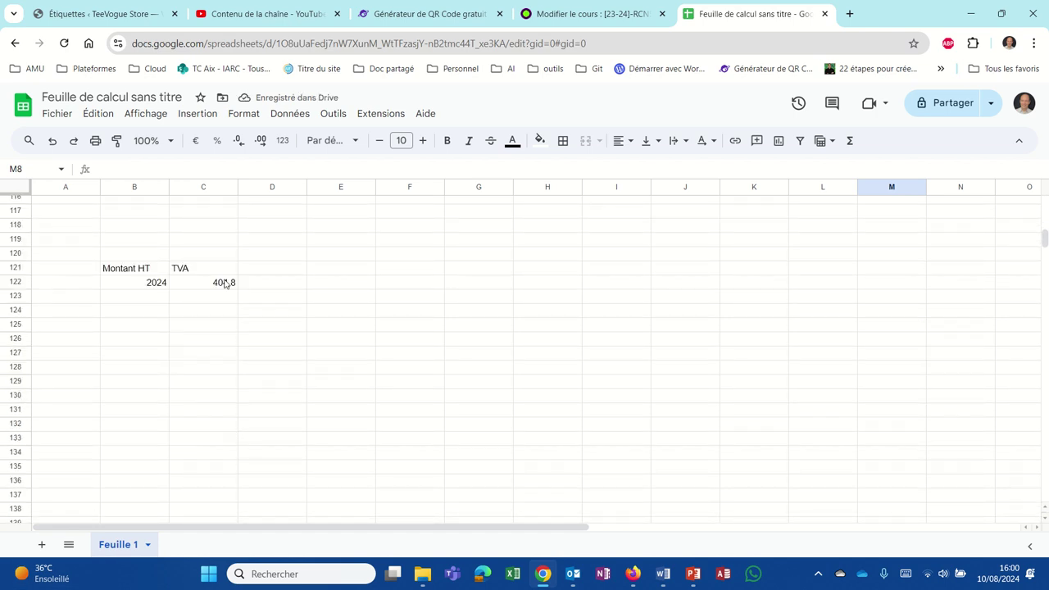
{"action": "double_click", "coordinate": [225, 282]}
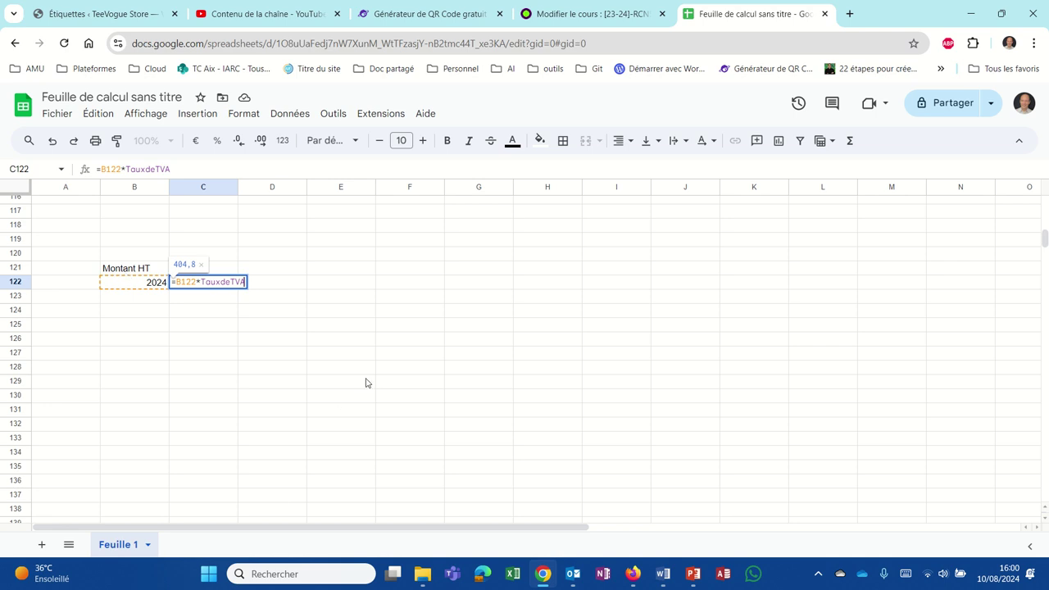
{"action": "scroll", "coordinate": [363, 382], "scroll_direction": "up", "scroll_amount": 5}
{"action": "scroll", "coordinate": [366, 383], "scroll_direction": "up", "scroll_amount": 5}
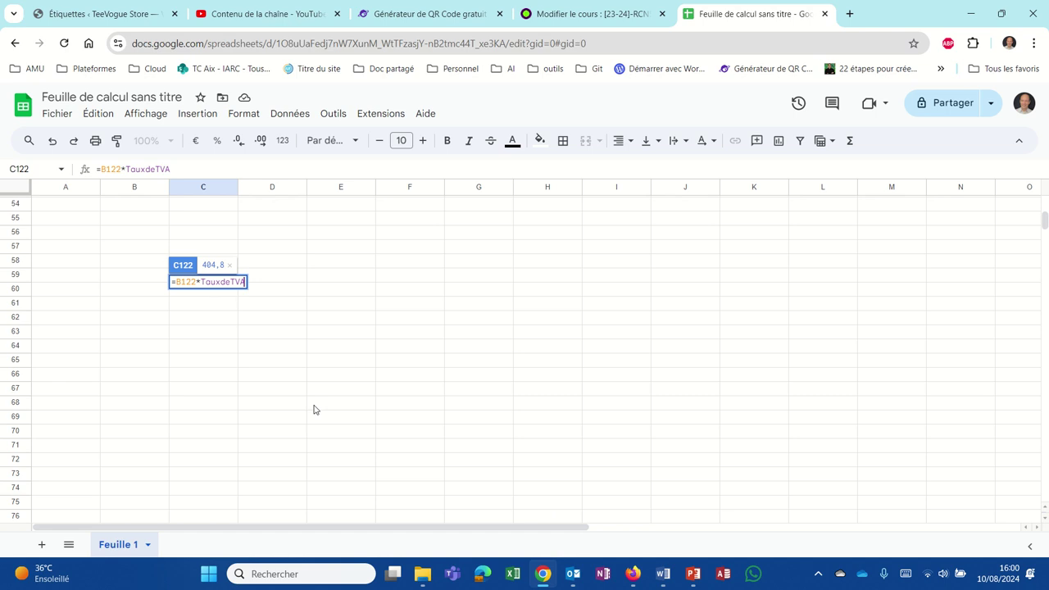
{"action": "key", "text": "Return"}
{"action": "scroll", "coordinate": [393, 386], "scroll_direction": "up", "scroll_amount": 4}
{"action": "scroll", "coordinate": [393, 386], "scroll_direction": "up", "scroll_amount": 6}
{"action": "scroll", "coordinate": [392, 385], "scroll_direction": "up", "scroll_amount": 7}
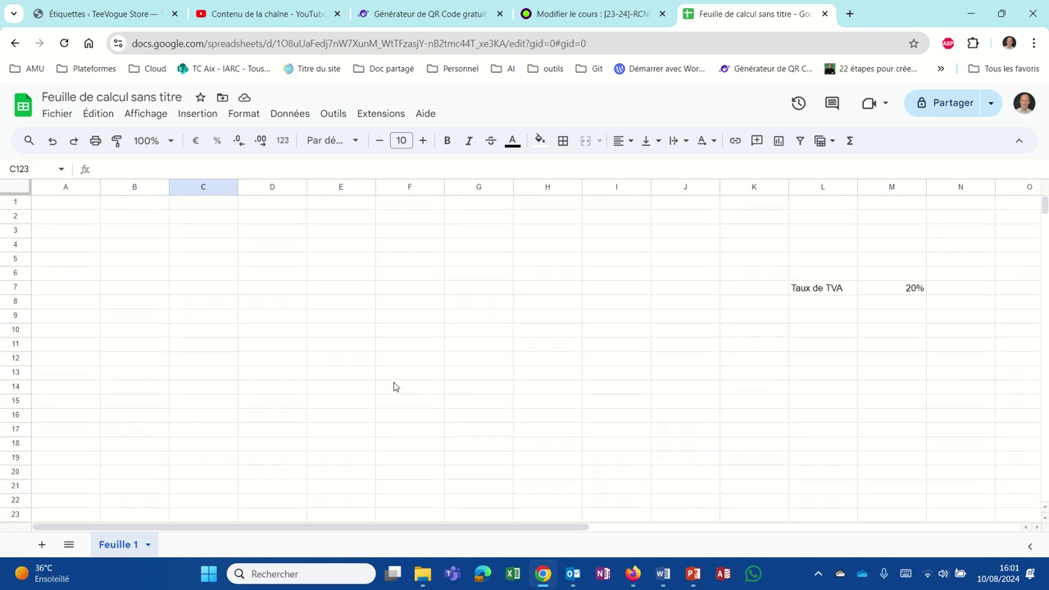
- Delete the TauxdeTVA named range from Data > Named ranges, confirming with Supprimer
{"action": "left_click", "coordinate": [241, 120]}
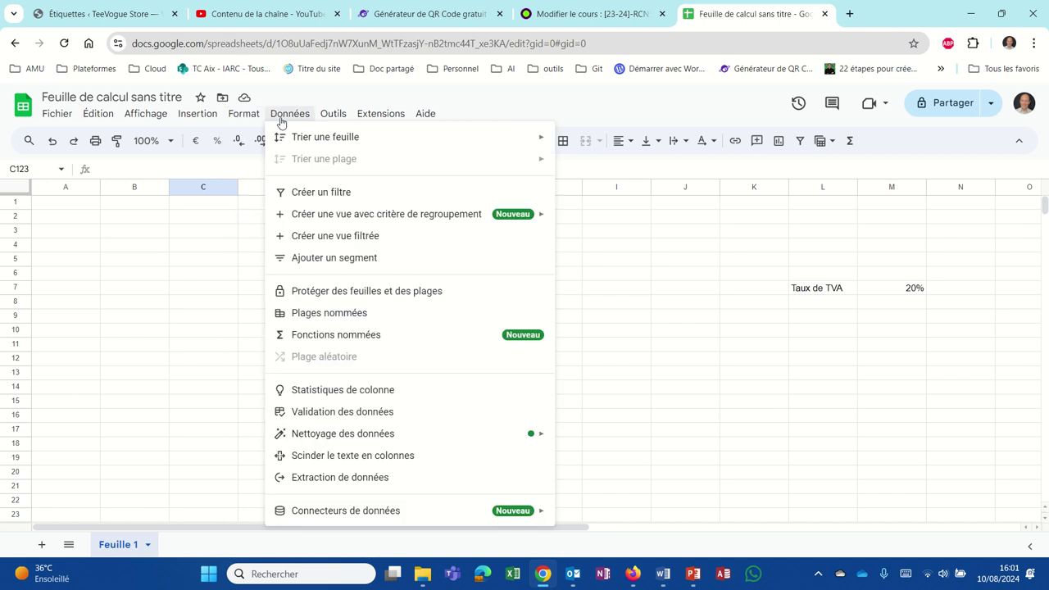
{"action": "left_click", "coordinate": [294, 313]}
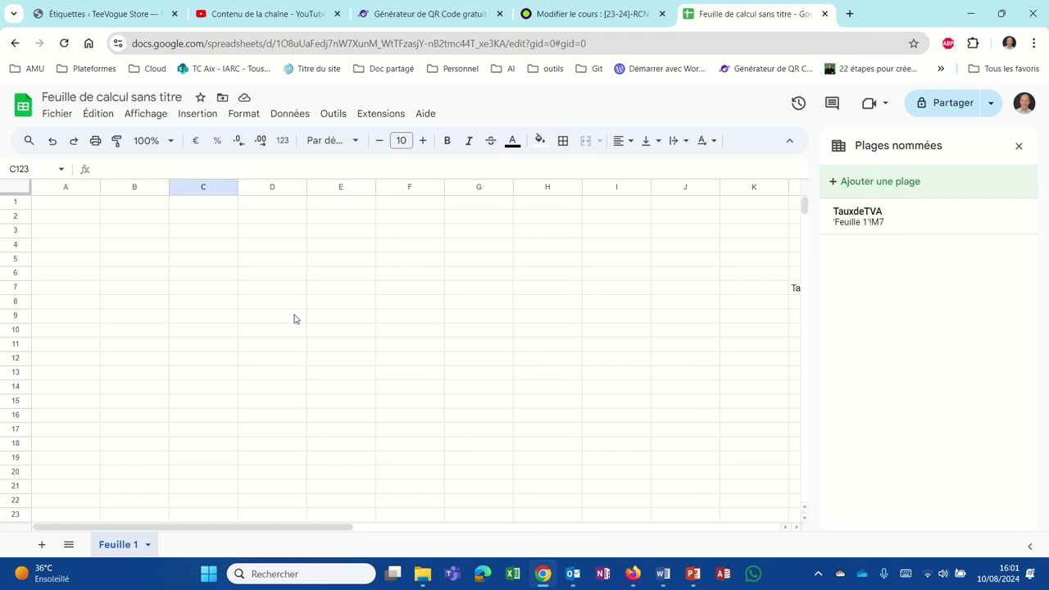
{"action": "mouse_move", "coordinate": [902, 217]}
{"action": "left_click", "coordinate": [901, 221]}
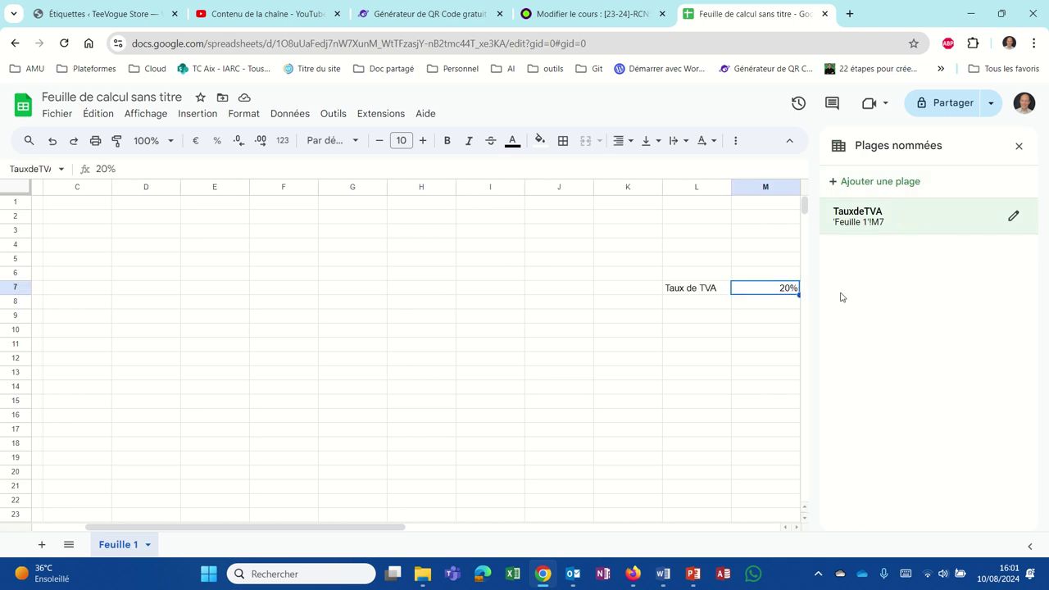
{"action": "left_click", "coordinate": [1014, 217]}
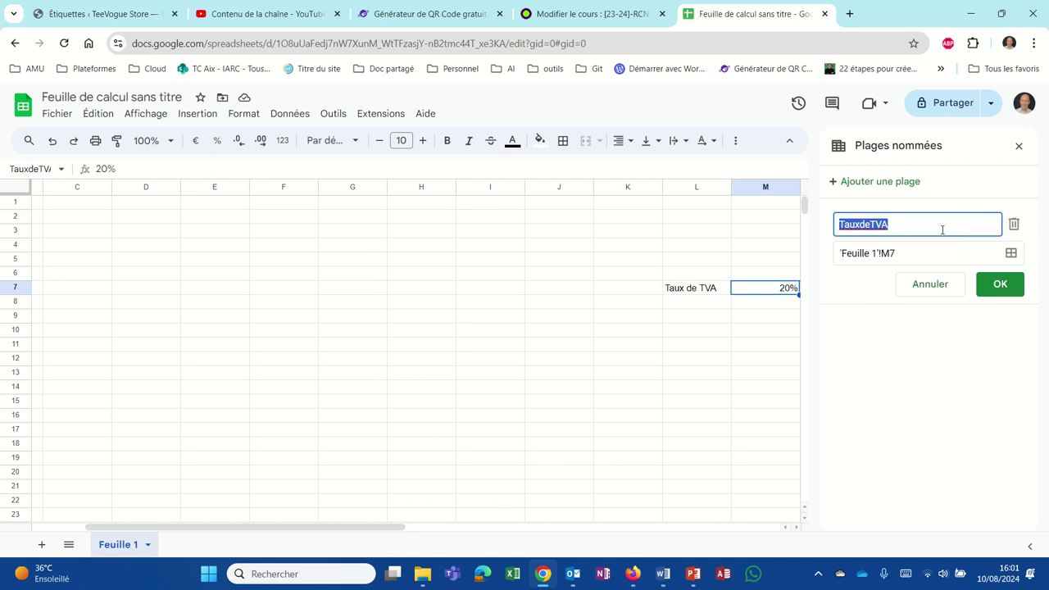
{"action": "left_click", "coordinate": [1015, 229]}
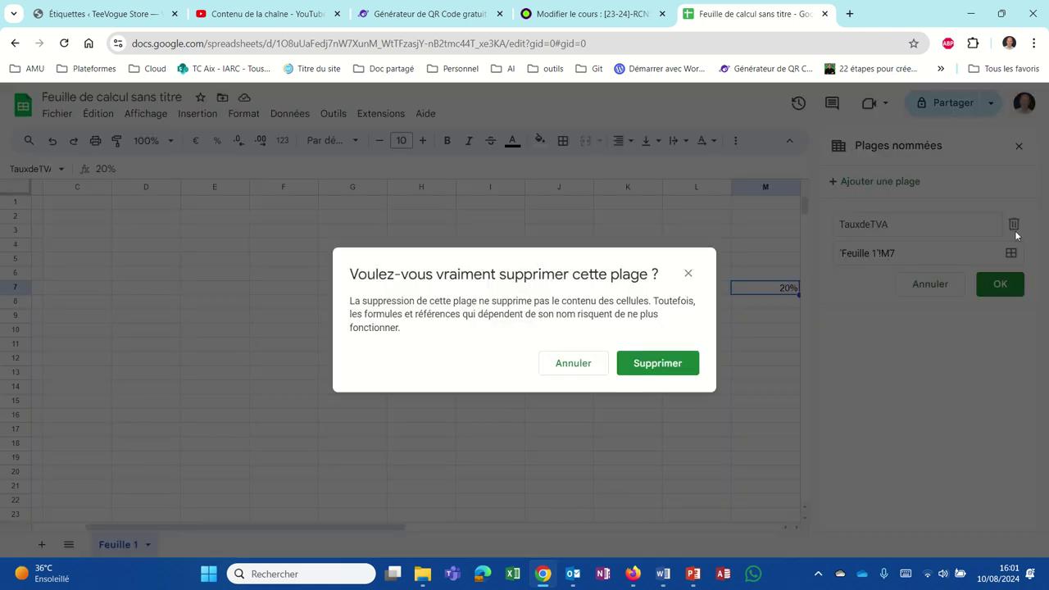
{"action": "left_click", "coordinate": [647, 368]}
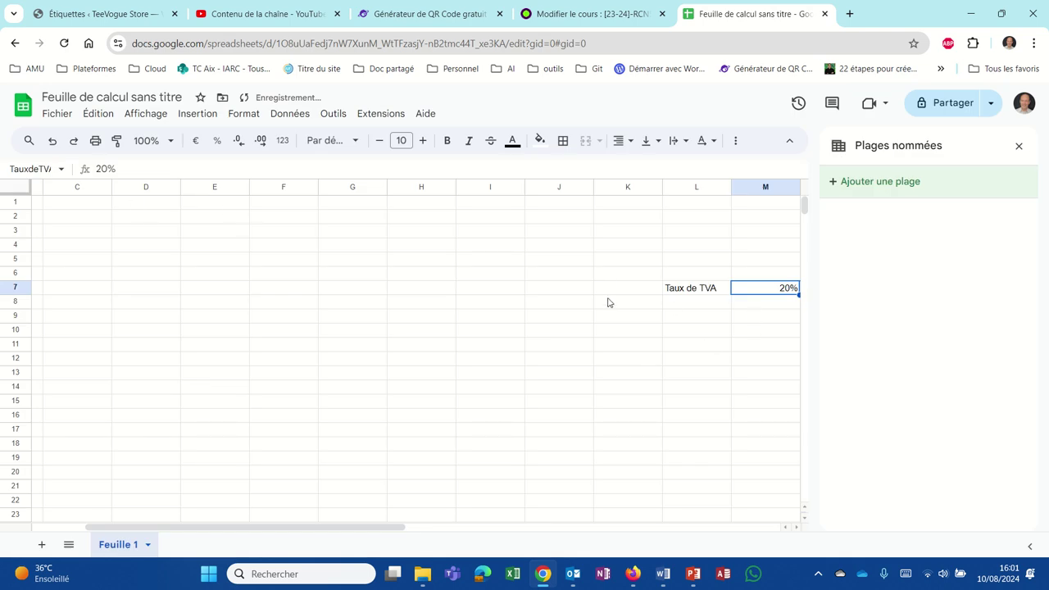
{"action": "left_click", "coordinate": [558, 348]}
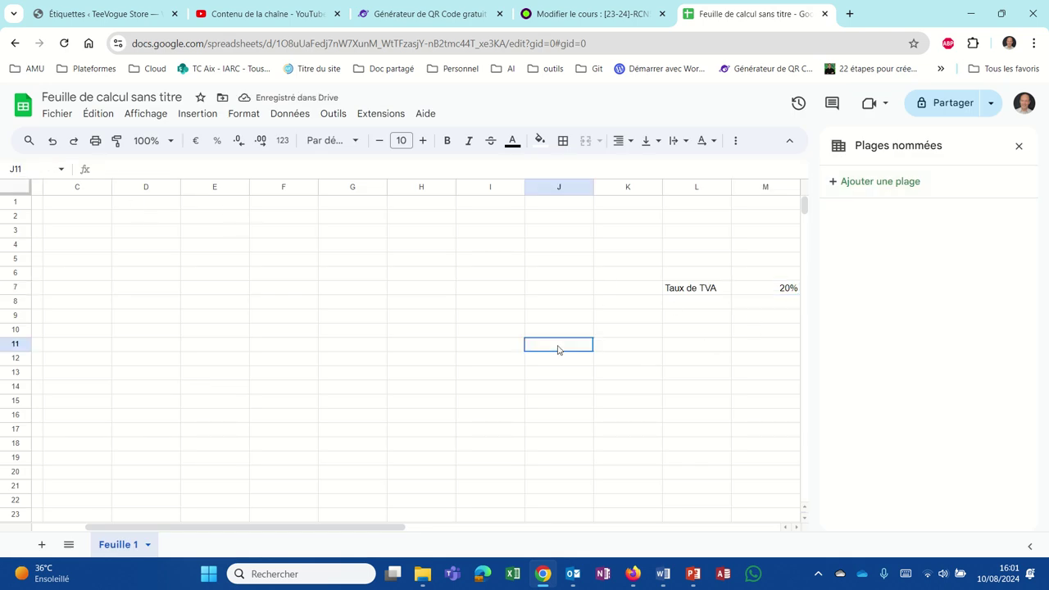
- Replace the #REF! in C122's formula with M7, making it =B122*M7 again
{"action": "left_click", "coordinate": [749, 292]}
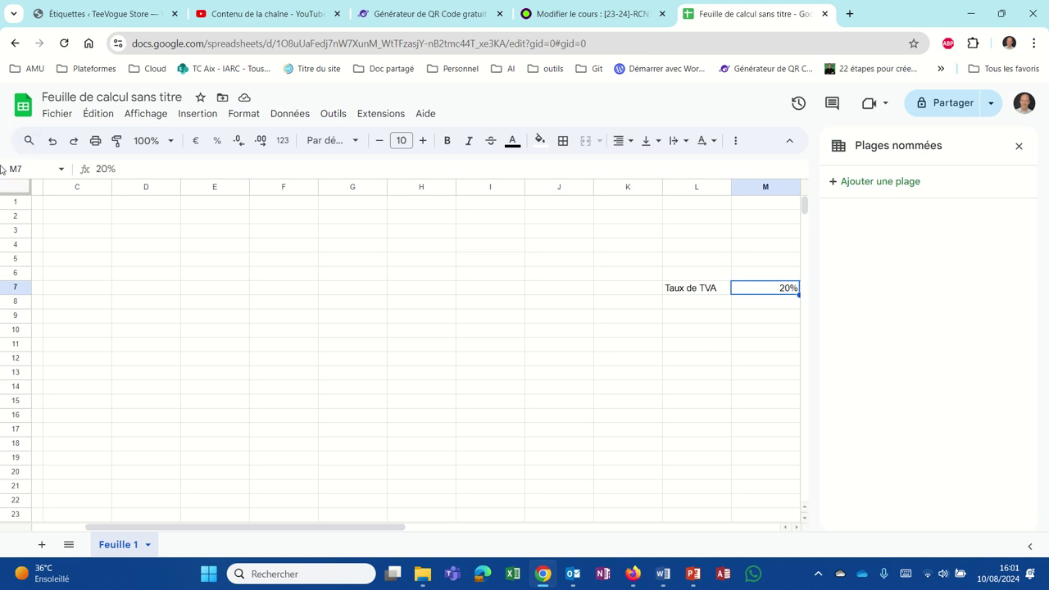
{"action": "scroll", "coordinate": [305, 385], "scroll_direction": "down", "scroll_amount": 1}
{"action": "scroll", "coordinate": [306, 385], "scroll_direction": "down", "scroll_amount": 6}
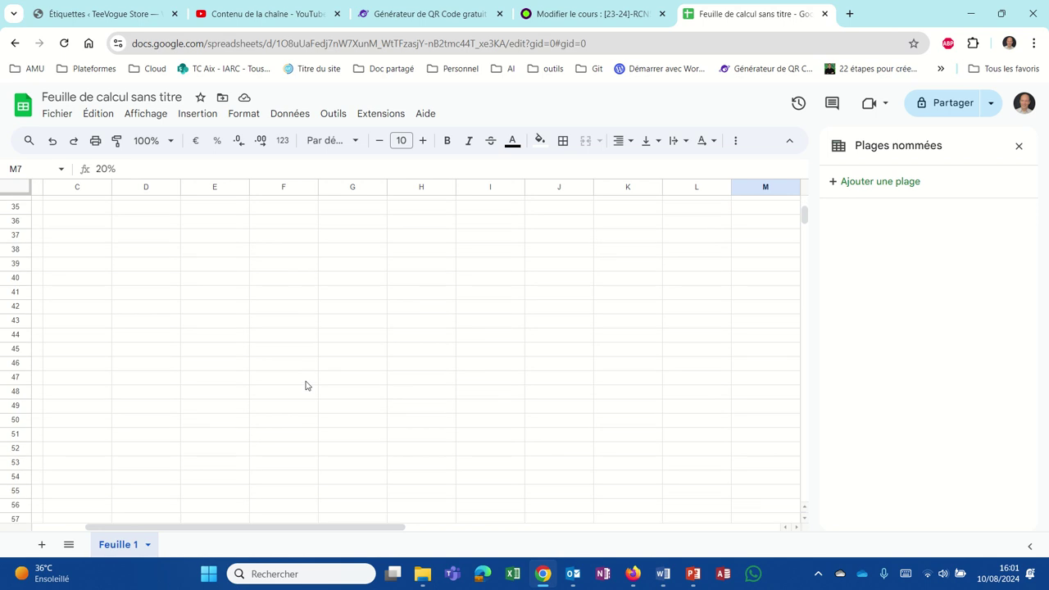
{"action": "scroll", "coordinate": [306, 385], "scroll_direction": "down", "scroll_amount": 6}
{"action": "scroll", "coordinate": [306, 385], "scroll_direction": "down", "scroll_amount": 6}
{"action": "scroll", "coordinate": [306, 385], "scroll_direction": "down", "scroll_amount": 5}
{"action": "scroll", "coordinate": [306, 386], "scroll_direction": "up", "scroll_amount": 2}
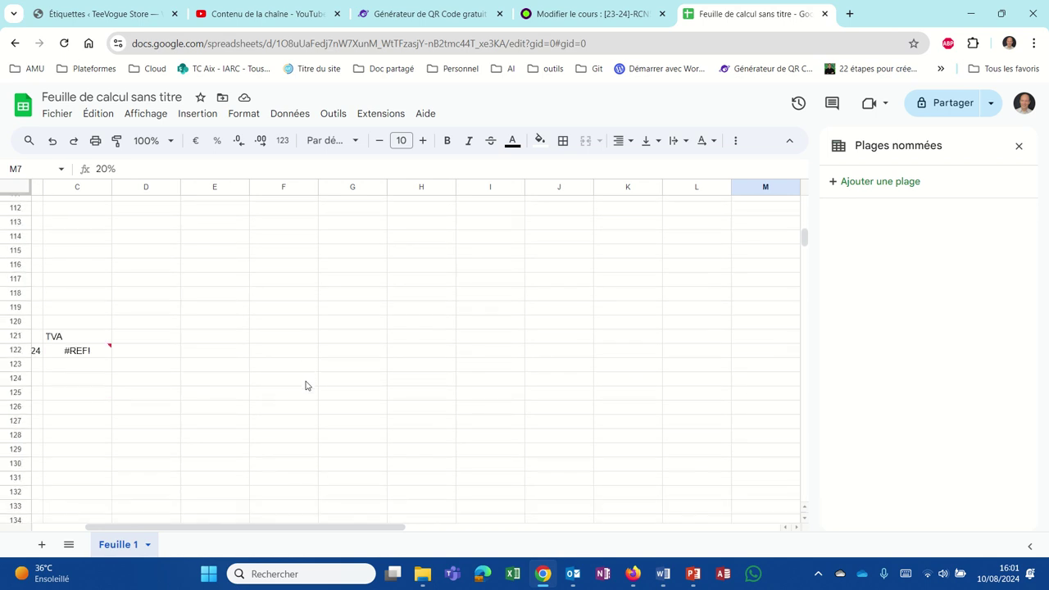
{"action": "left_click", "coordinate": [84, 352]}
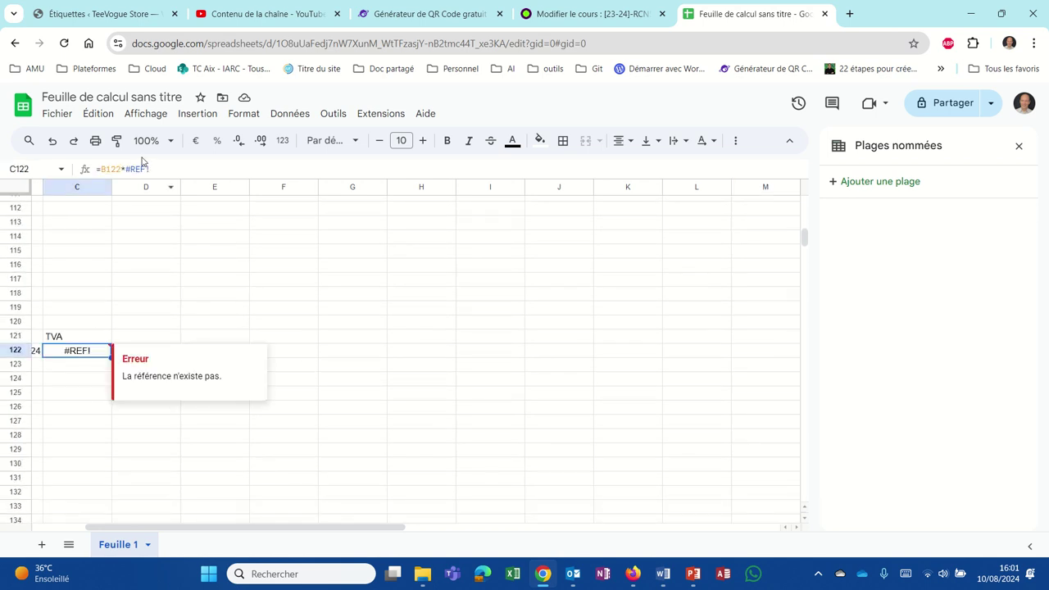
{"action": "left_click_drag", "start_coordinate": [150, 169], "coordinate": [126, 169]}
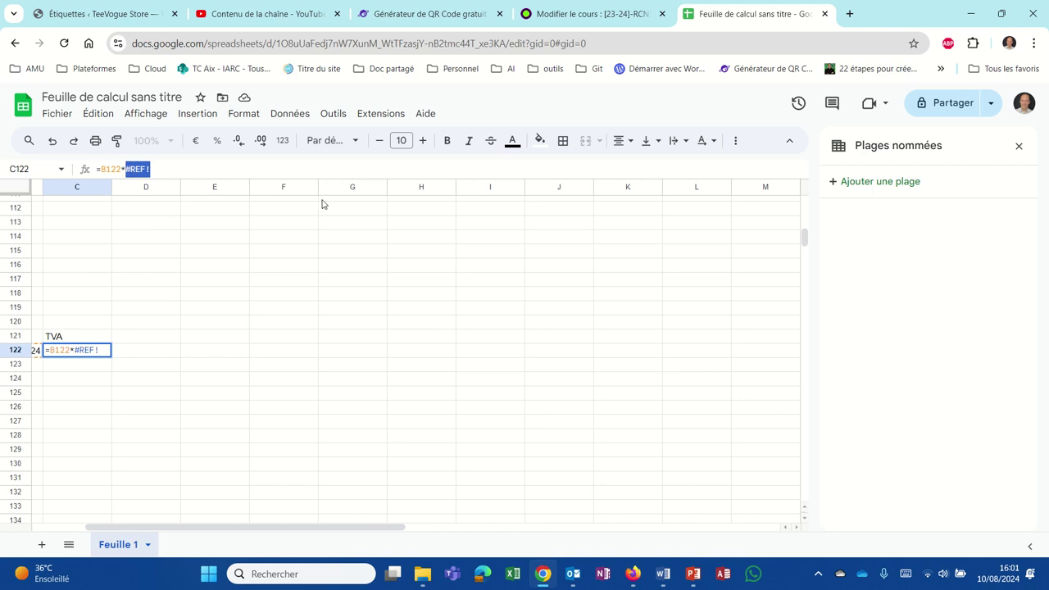
{"action": "type", "text": "m7"}
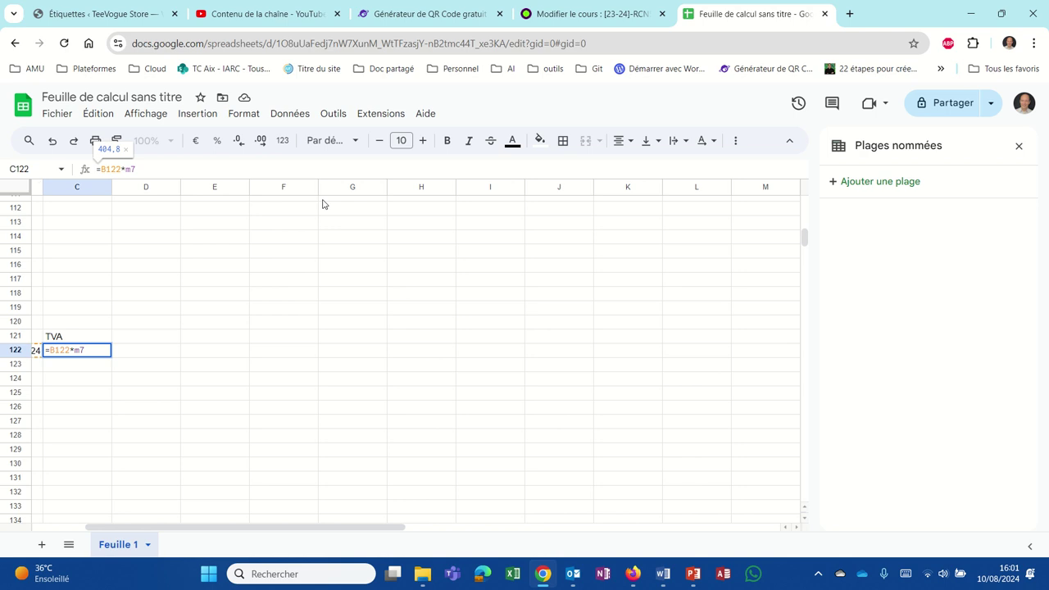
{"action": "key", "text": "Return"}
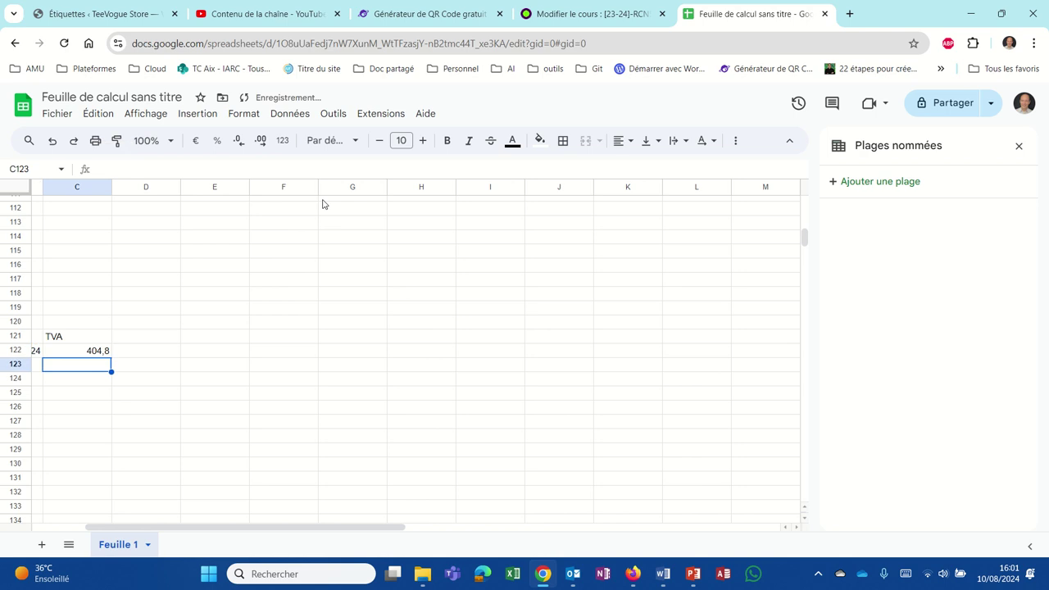